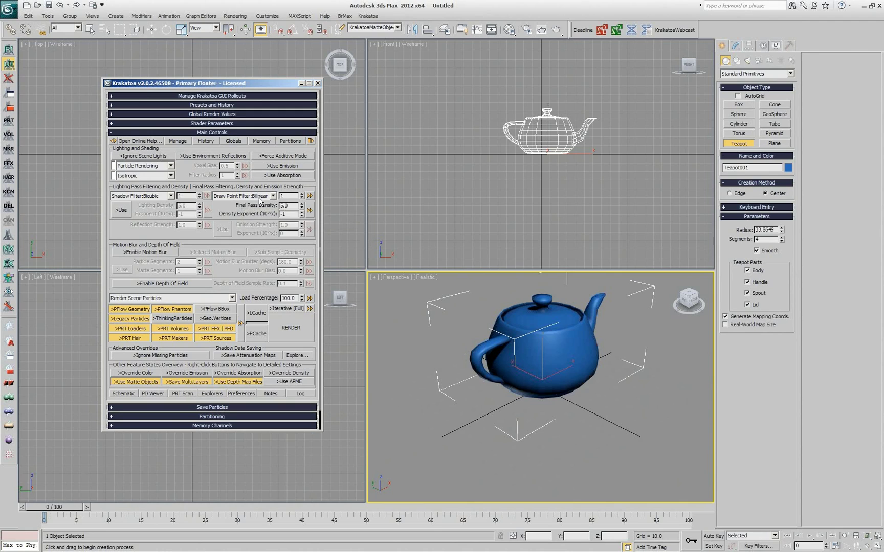
Set the Draw Point Filter size to 4, then 8, from its presets
{"action": "left_click", "coordinate": [309, 196]}
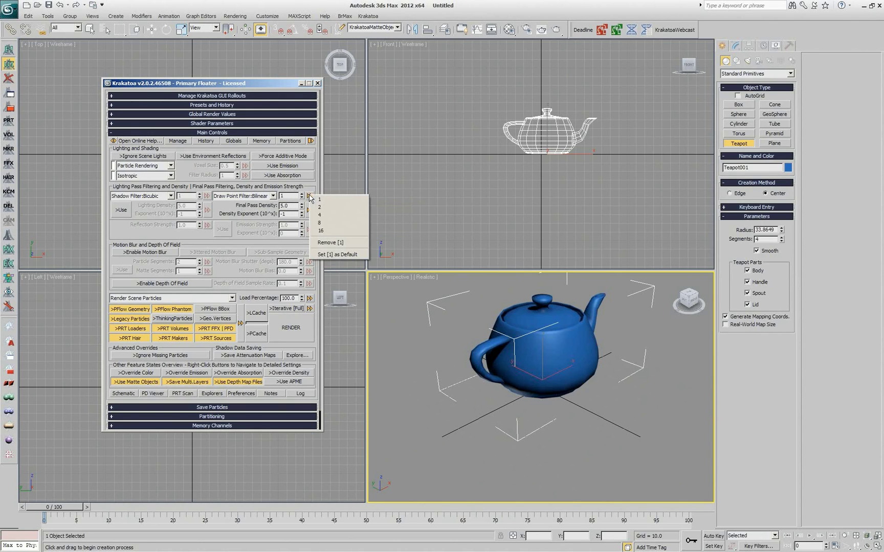
{"action": "left_click", "coordinate": [332, 216]}
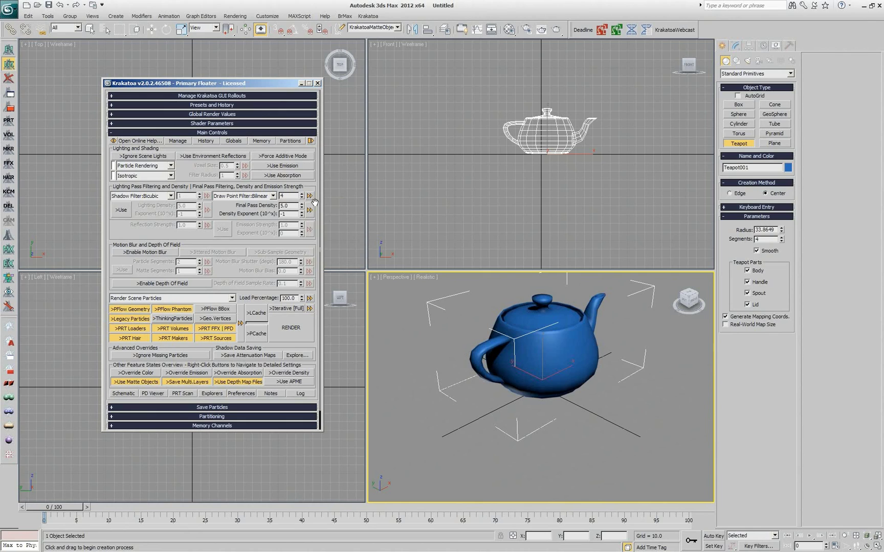
{"action": "left_click", "coordinate": [310, 198]}
{"action": "left_click", "coordinate": [341, 225]}
{"action": "key", "text": "q"}
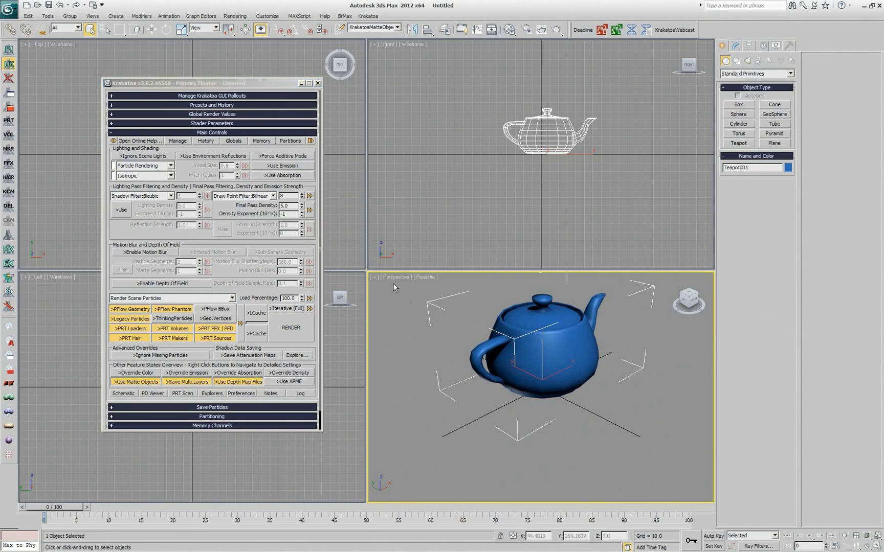
Spin the Draw Point Filter size to 10 then 9, then add and remove a 6 preset
{"action": "left_click", "coordinate": [302, 194]}
{"action": "left_click", "coordinate": [302, 194]}
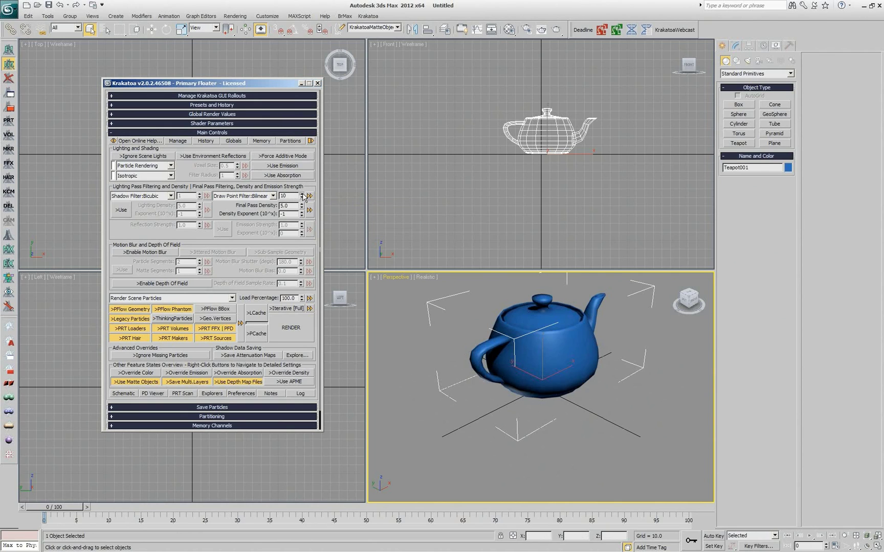
{"action": "left_click", "coordinate": [302, 198]}
{"action": "left_click", "coordinate": [310, 196]}
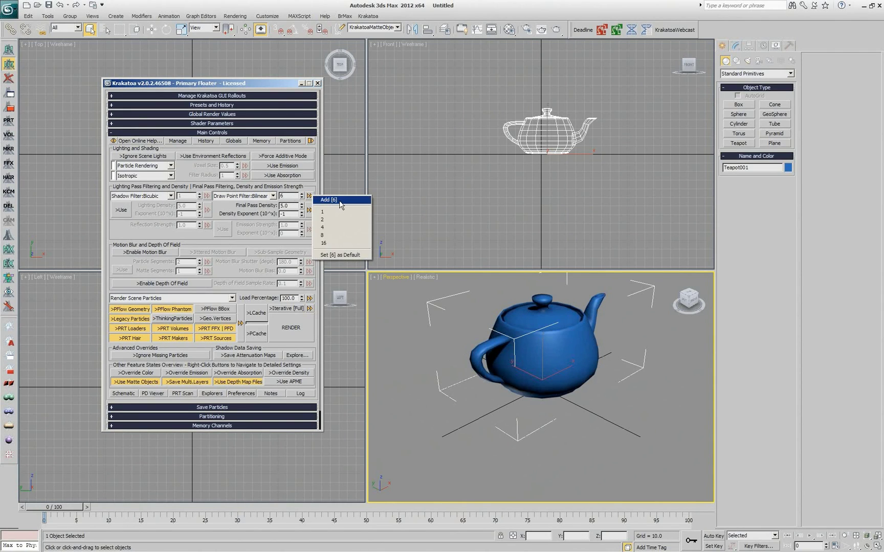
{"action": "left_click", "coordinate": [340, 200]}
{"action": "left_click", "coordinate": [309, 196]}
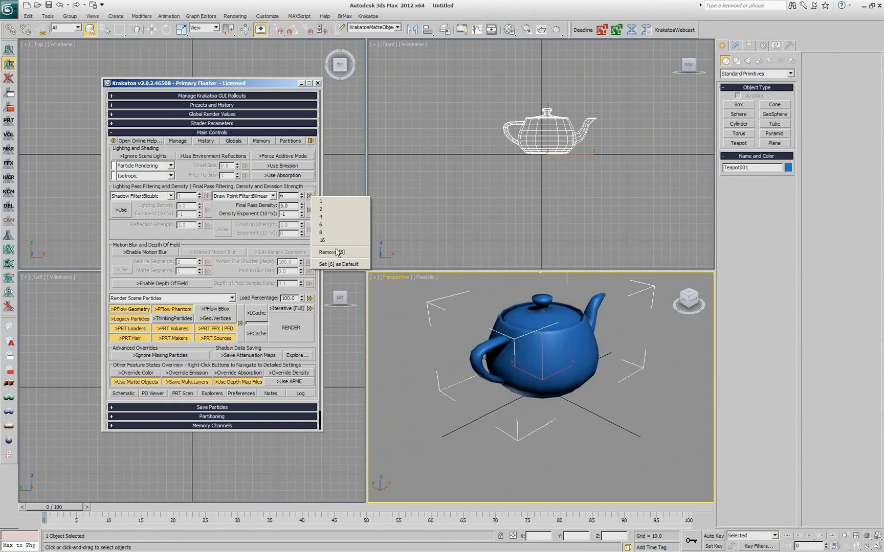
{"action": "left_click", "coordinate": [331, 252]}
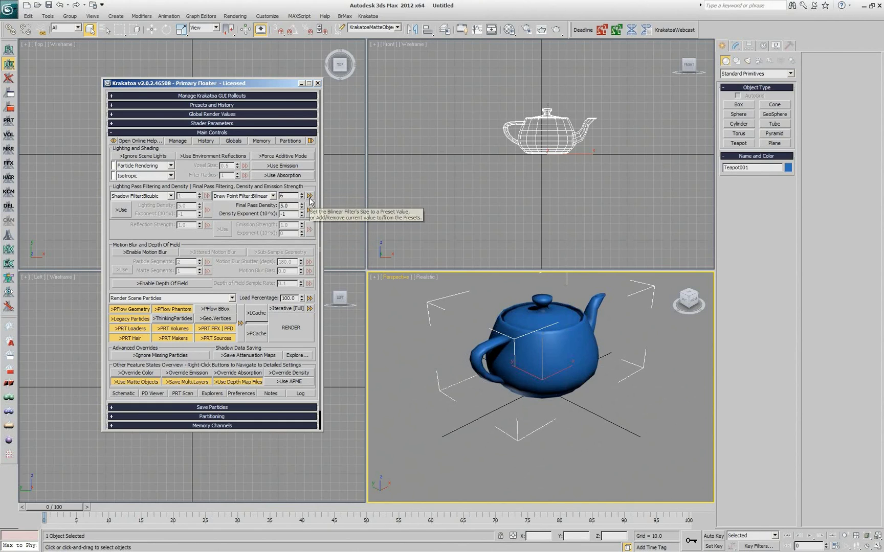
{"action": "left_click", "coordinate": [309, 197]}
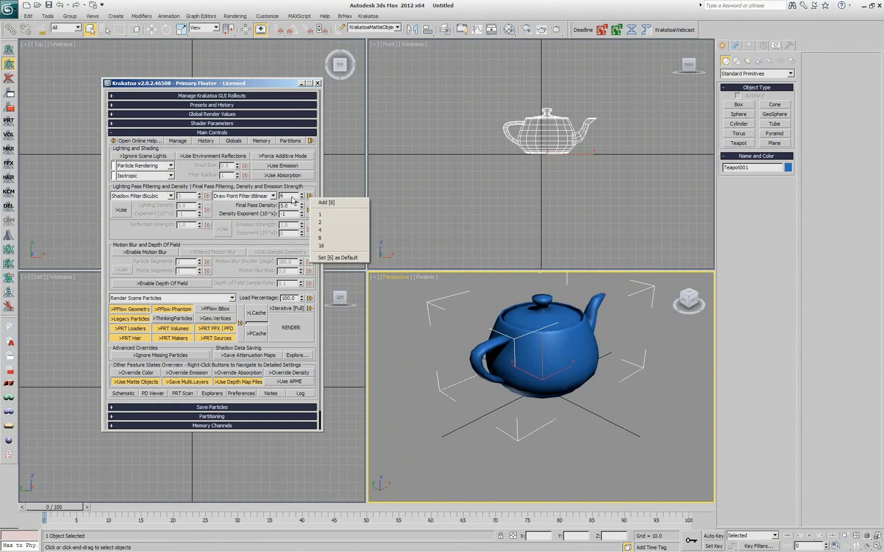
Add and remove a 42 size preset, then reset the Draw Point Filter size to 1
{"action": "left_click", "coordinate": [292, 196]}
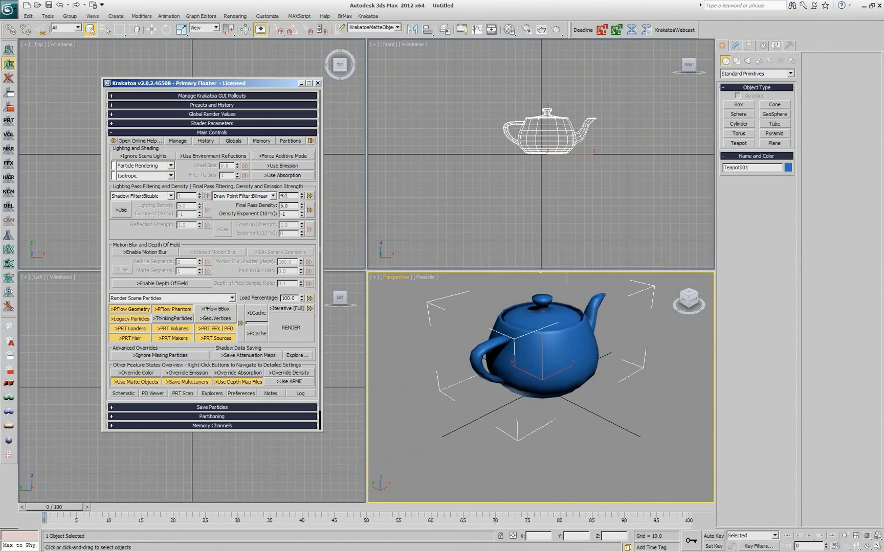
{"action": "left_click", "coordinate": [310, 196]}
{"action": "left_click", "coordinate": [318, 201]}
{"action": "left_click", "coordinate": [310, 196]}
{"action": "left_click", "coordinate": [340, 250]}
{"action": "left_click", "coordinate": [310, 196]}
{"action": "left_click", "coordinate": [316, 217]}
Try the 5.0E-2 density preset, then apply 1.0E-2 for Final Pass Density 1.0
{"action": "left_click", "coordinate": [310, 210]}
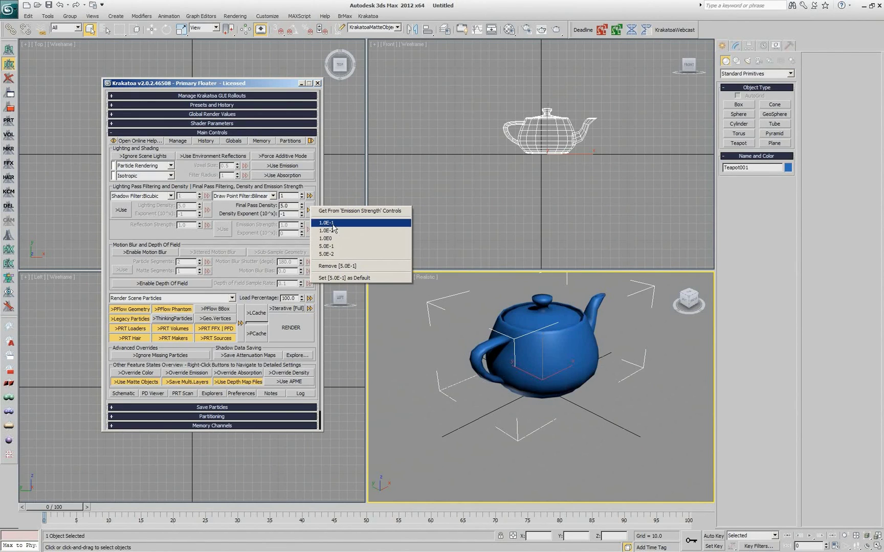
{"action": "left_click", "coordinate": [337, 253]}
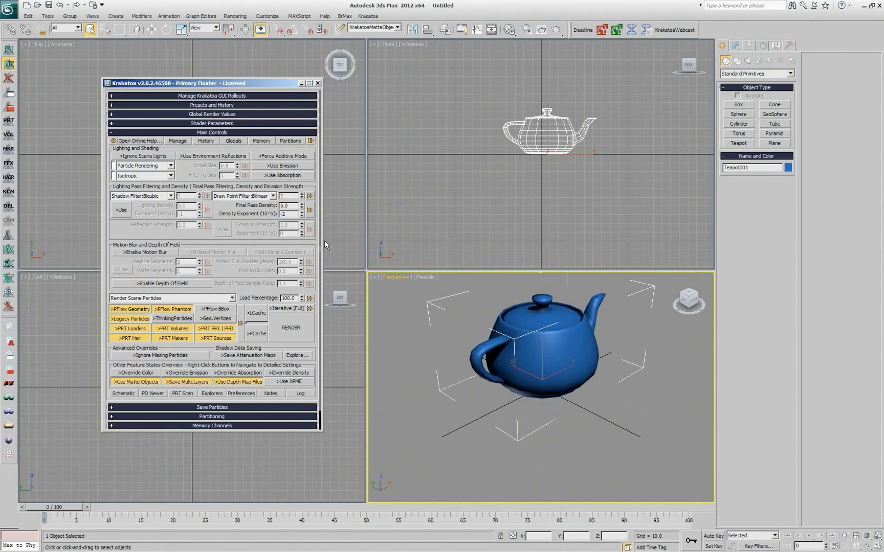
{"action": "left_click", "coordinate": [309, 210]}
{"action": "left_click", "coordinate": [351, 228]}
{"action": "left_click", "coordinate": [310, 210]}
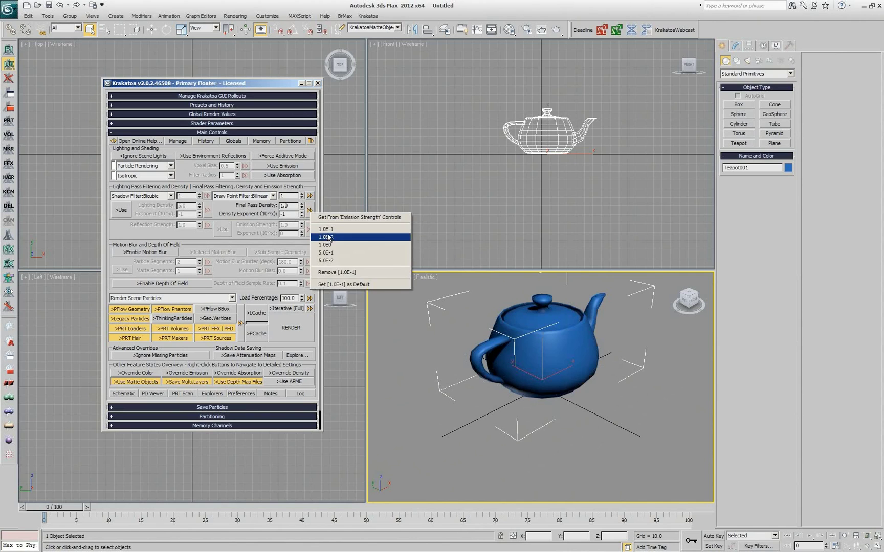
{"action": "left_click", "coordinate": [333, 231]}
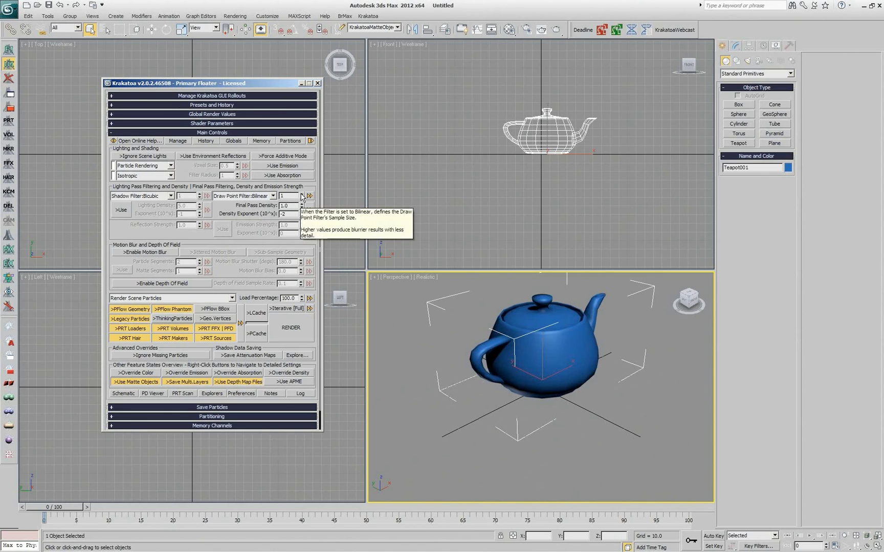
Spin Draw Point Filter to 2, then set size 2 and density 1.0E-2 as defaults
{"action": "left_click", "coordinate": [302, 195]}
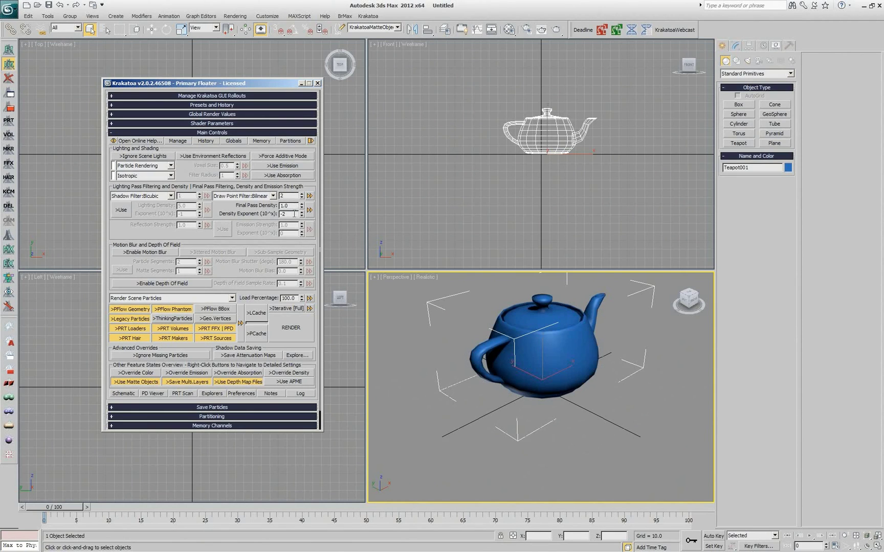
{"action": "left_click", "coordinate": [309, 196]}
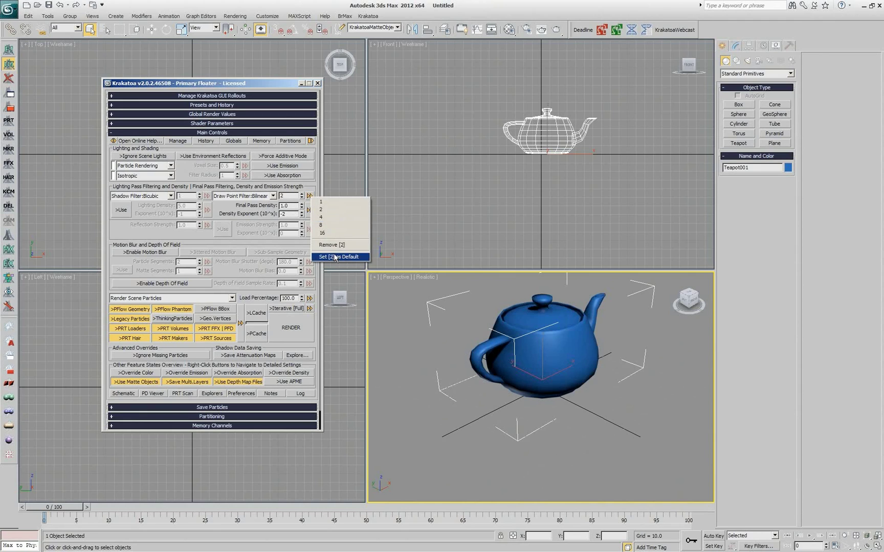
{"action": "left_click", "coordinate": [337, 258]}
{"action": "left_click", "coordinate": [310, 210]}
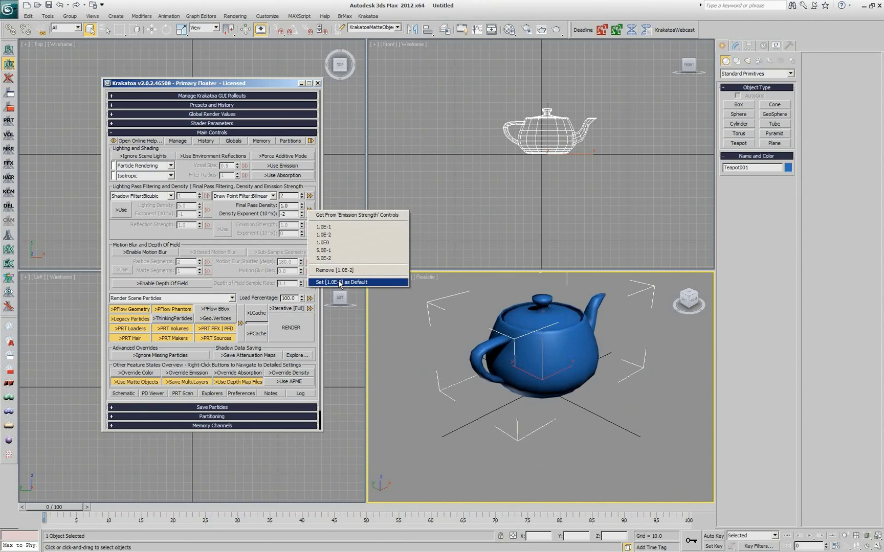
{"action": "left_click", "coordinate": [336, 282]}
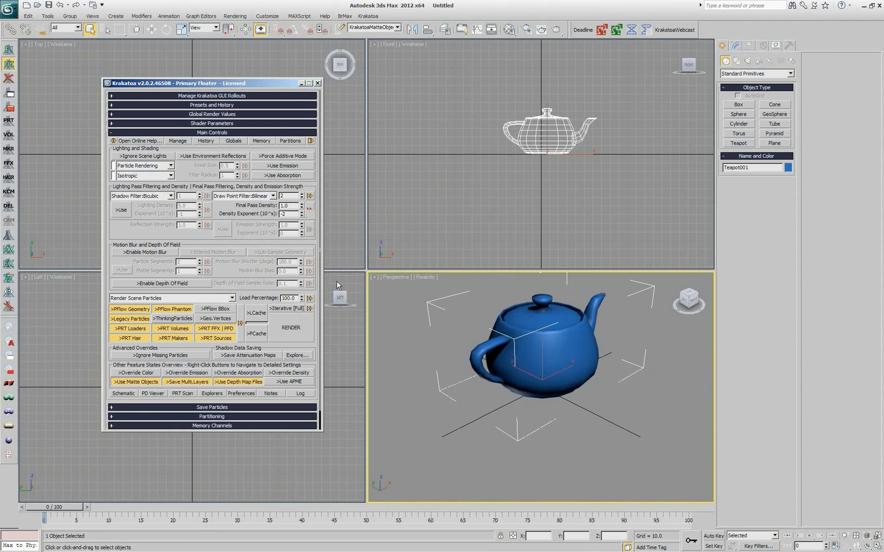
Turn on Force Additive Mode and save it on as a startup default
{"action": "left_click", "coordinate": [265, 156]}
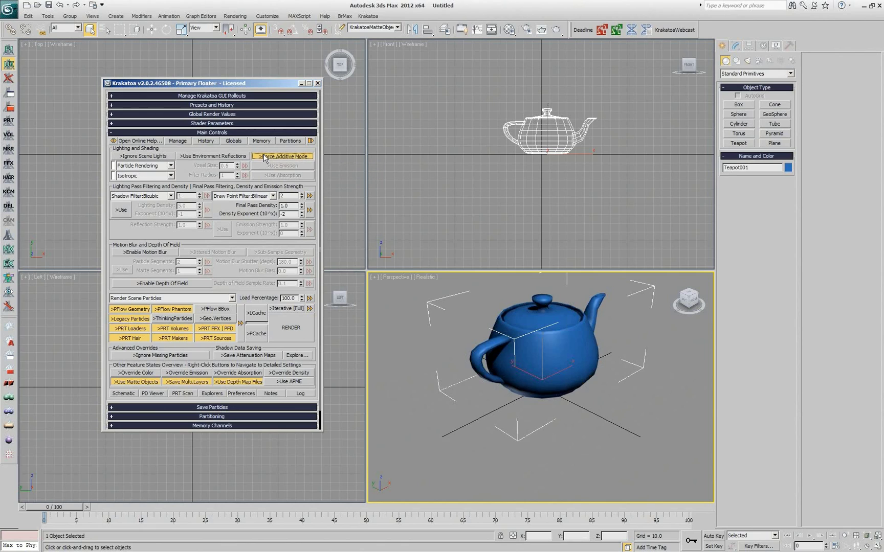
{"action": "right_click", "coordinate": [265, 157]}
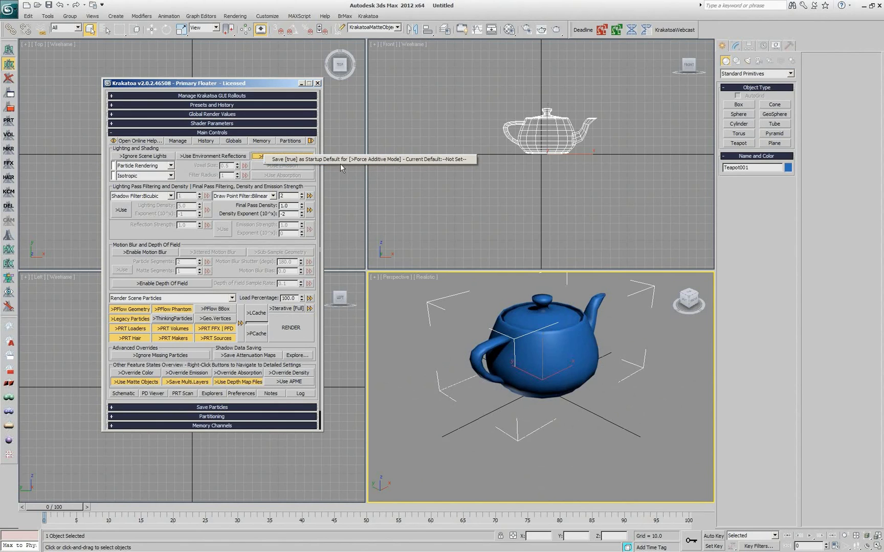
{"action": "left_click", "coordinate": [453, 160]}
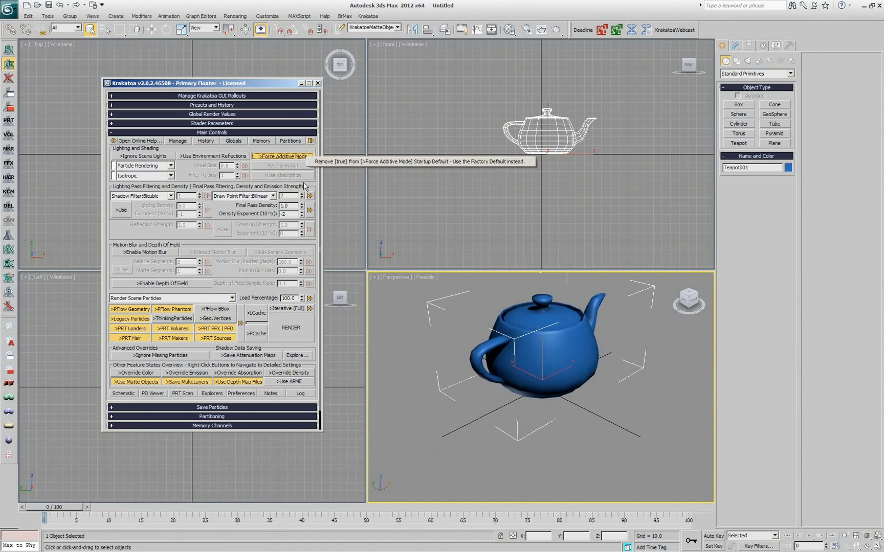
{"action": "left_click", "coordinate": [211, 175]}
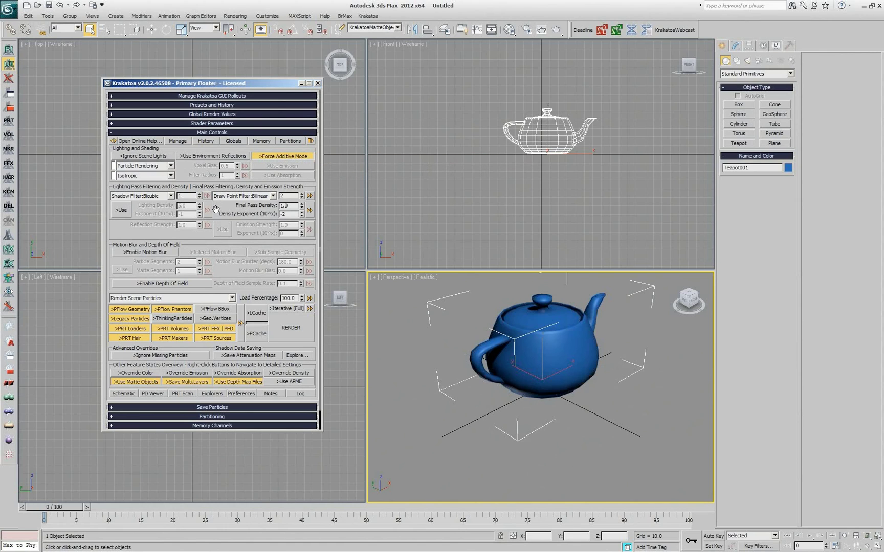
Enable motion blur and save it on as a startup default
{"action": "left_click", "coordinate": [152, 253]}
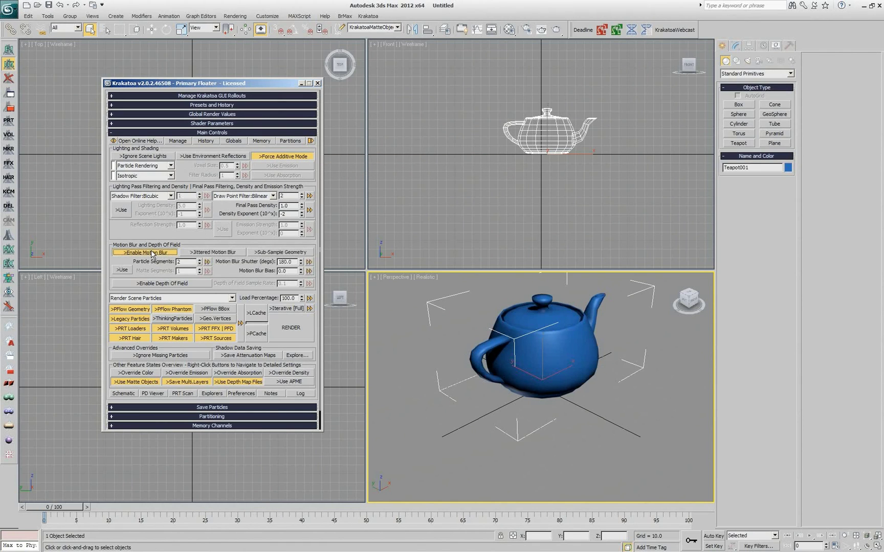
{"action": "right_click", "coordinate": [153, 254]}
{"action": "left_click", "coordinate": [159, 256]}
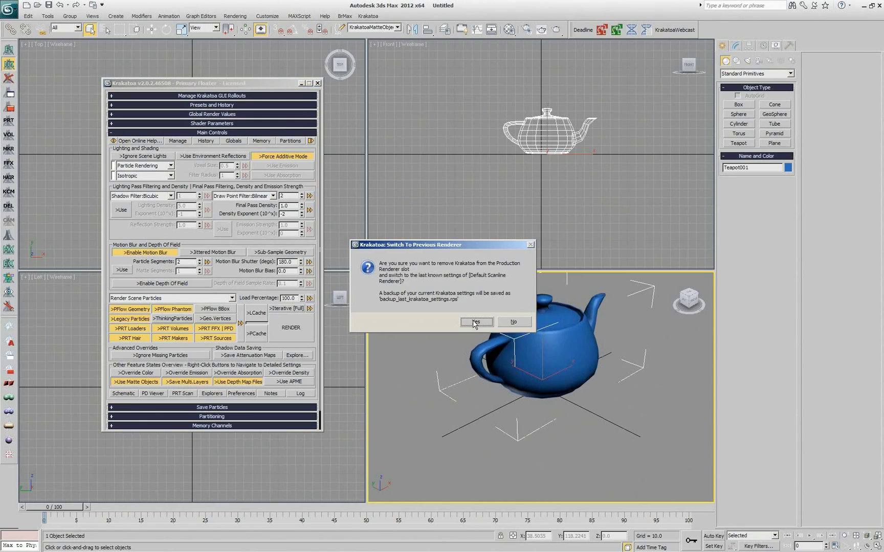
{"action": "left_click", "coordinate": [476, 322]}
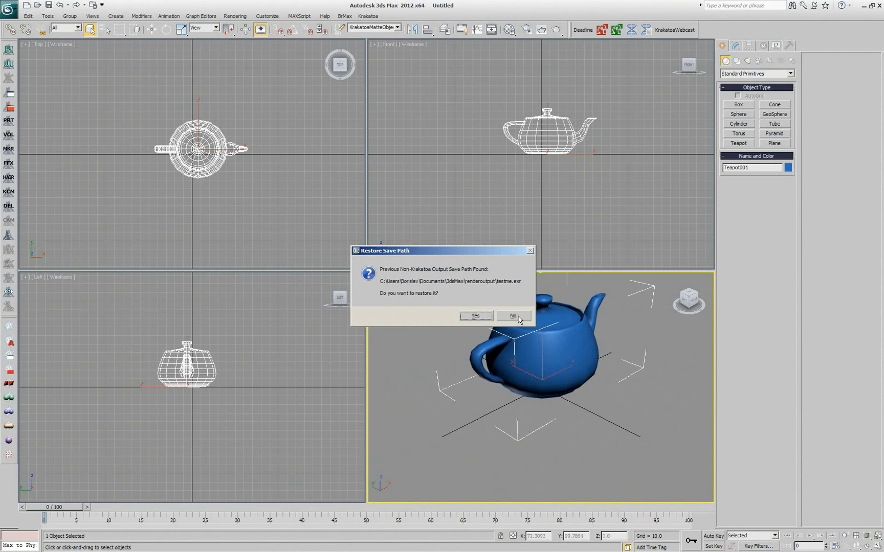
{"action": "left_click", "coordinate": [518, 317]}
{"action": "left_click", "coordinate": [502, 311]}
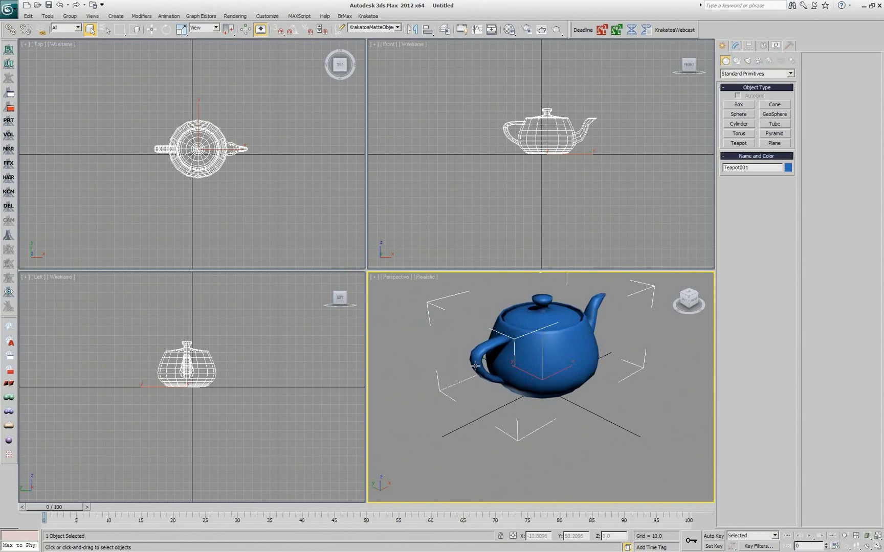
{"action": "left_click", "coordinate": [8, 64]}
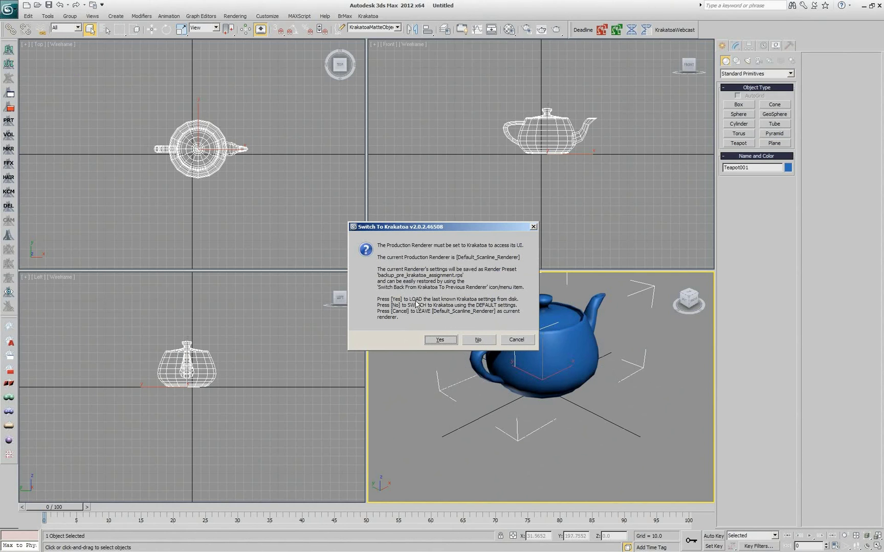
{"action": "left_click", "coordinate": [484, 340]}
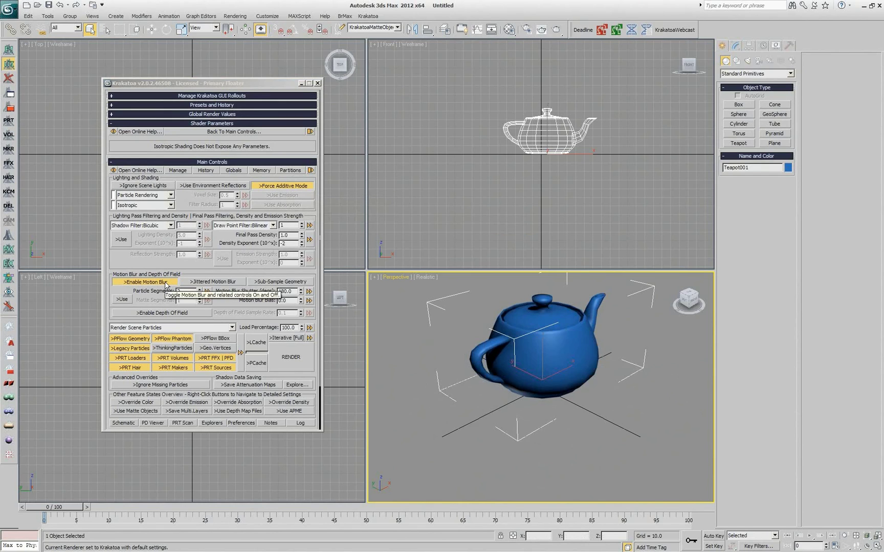
Check the Draw Point Filter presets without changing them, then move to the Force Additive Mode button
{"action": "left_click", "coordinate": [309, 226]}
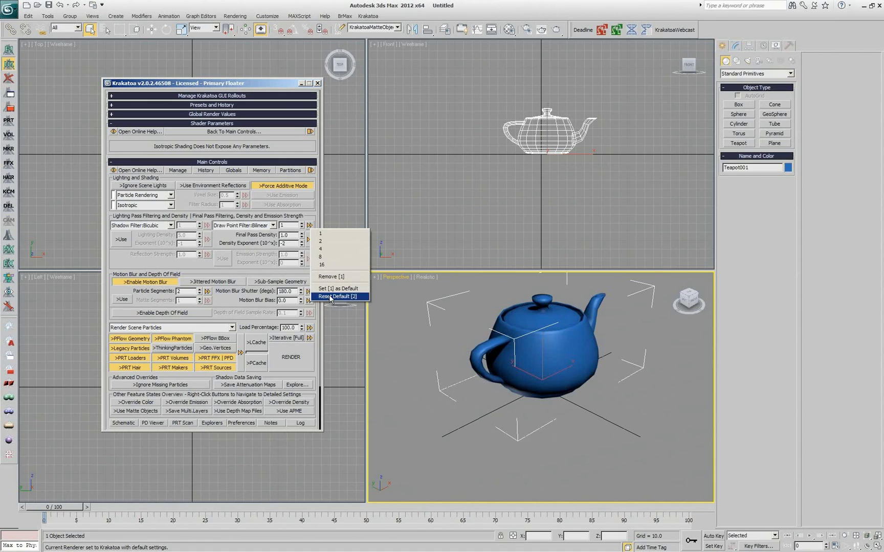
{"action": "left_click", "coordinate": [266, 262]}
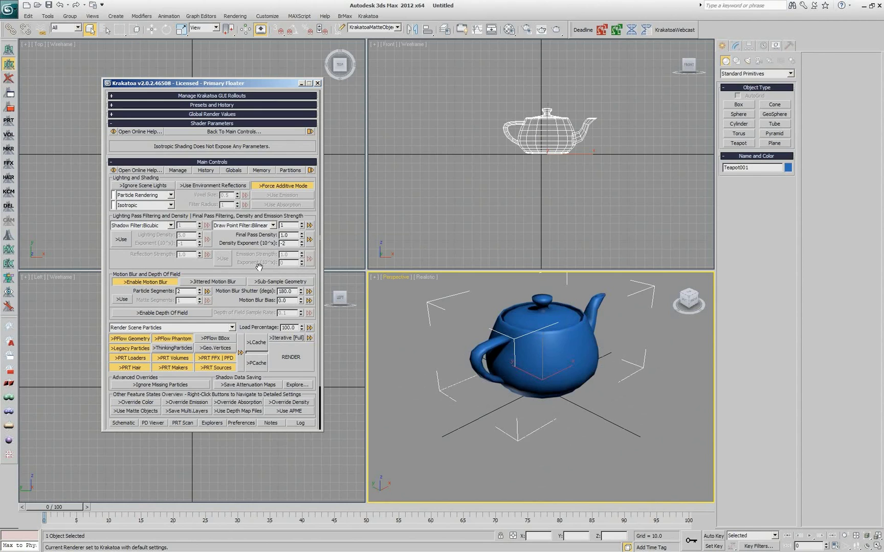
{"action": "mouse_move", "coordinate": [260, 266]}
{"action": "left_mouse_down"}
{"action": "mouse_move", "coordinate": [262, 230]}
{"action": "mouse_move", "coordinate": [264, 267]}
{"action": "left_mouse_up"}
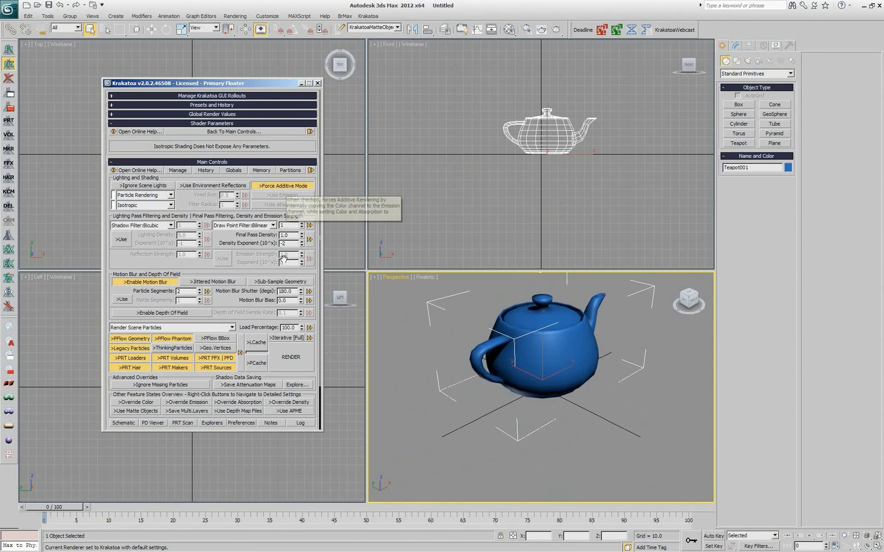
Remove Force Additive Mode's true startup default and reset the Density Exponent to its default
{"action": "right_click", "coordinate": [274, 189]}
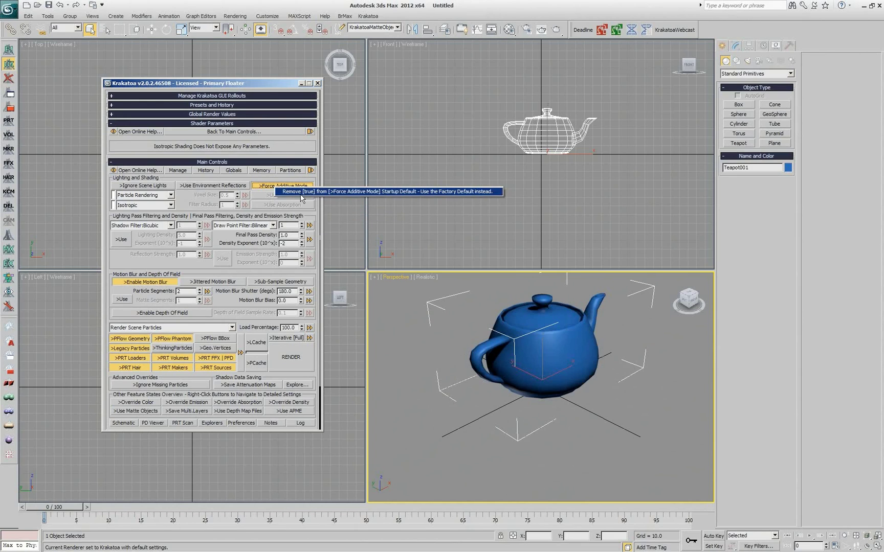
{"action": "left_click", "coordinate": [287, 192]}
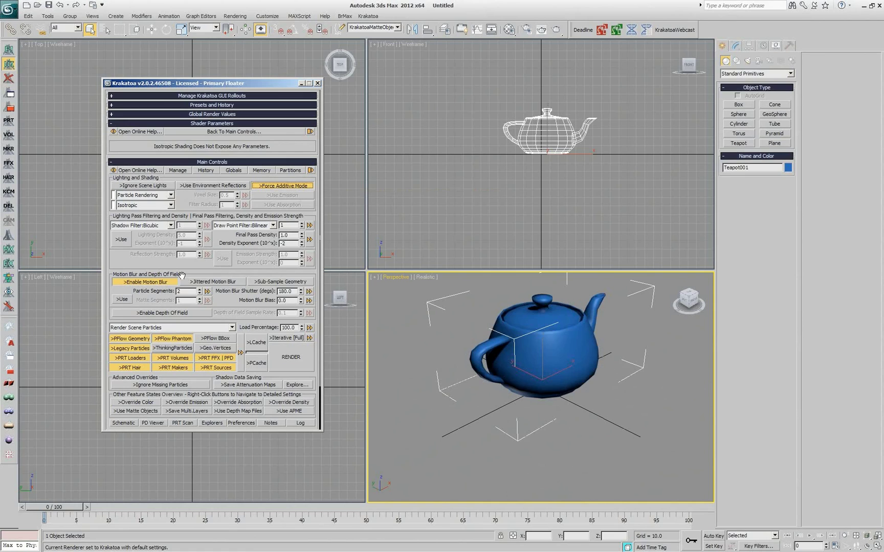
{"action": "left_click", "coordinate": [309, 225]}
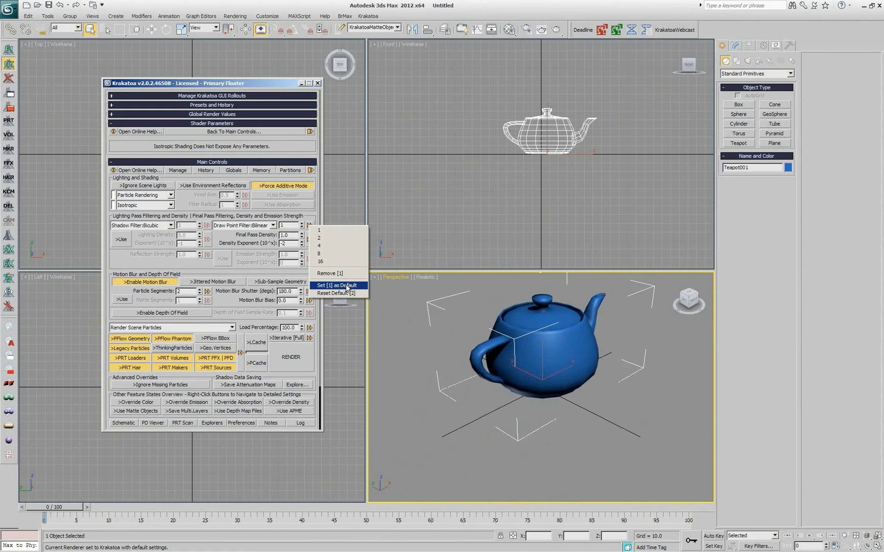
{"action": "left_click", "coordinate": [310, 242]}
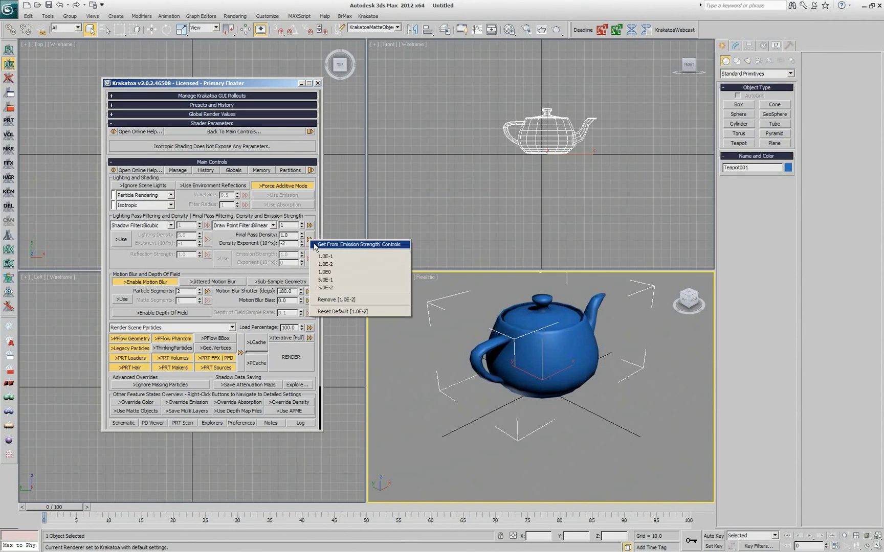
{"action": "left_click", "coordinate": [354, 311]}
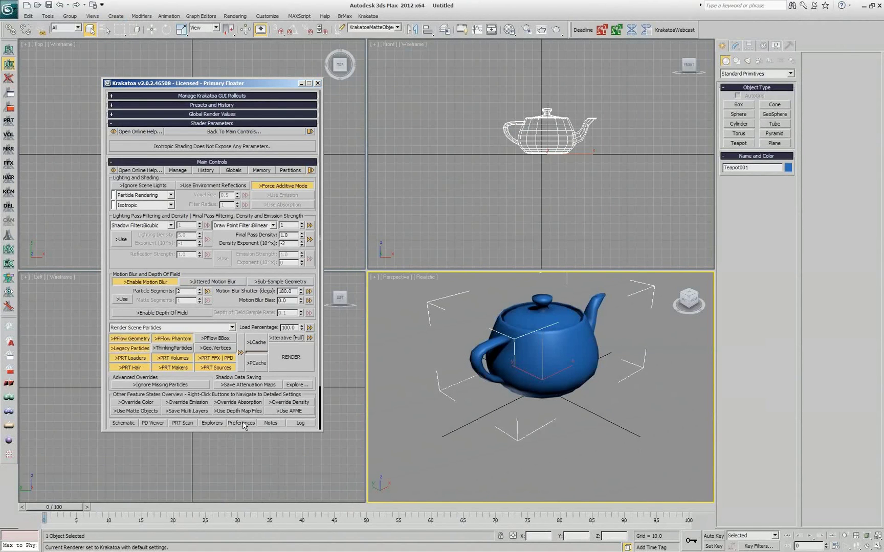
Open Krakatoa Preferences and drag the main floater to its right
{"action": "left_click", "coordinate": [241, 423]}
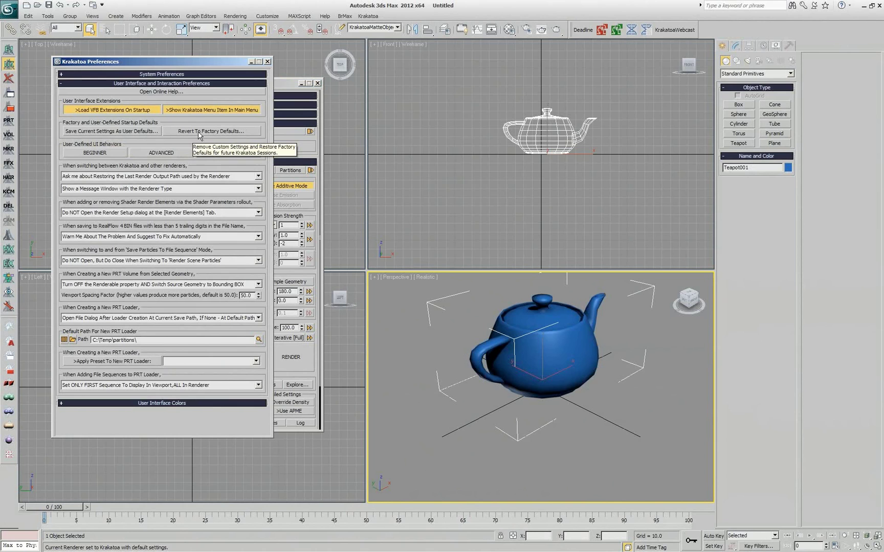
{"action": "left_click", "coordinate": [285, 86]}
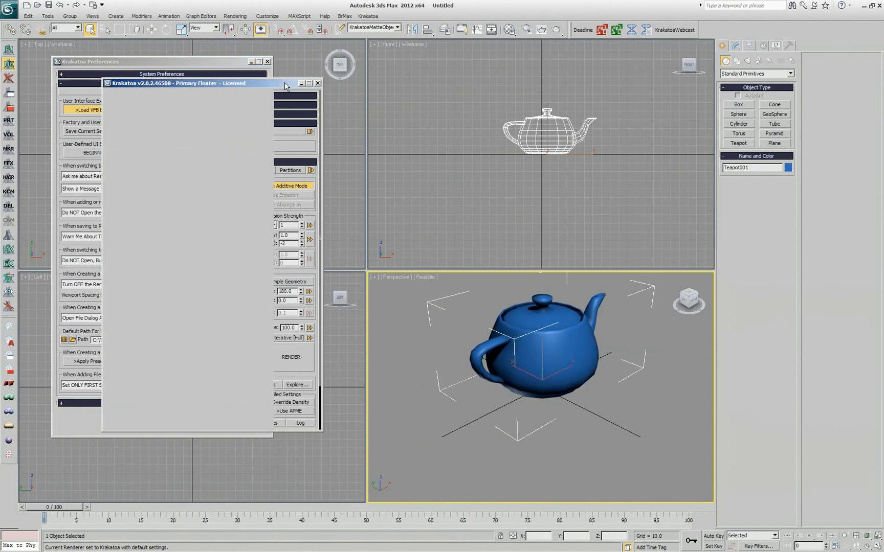
{"action": "left_click_drag", "start_coordinate": [285, 86], "coordinate": [448, 84]}
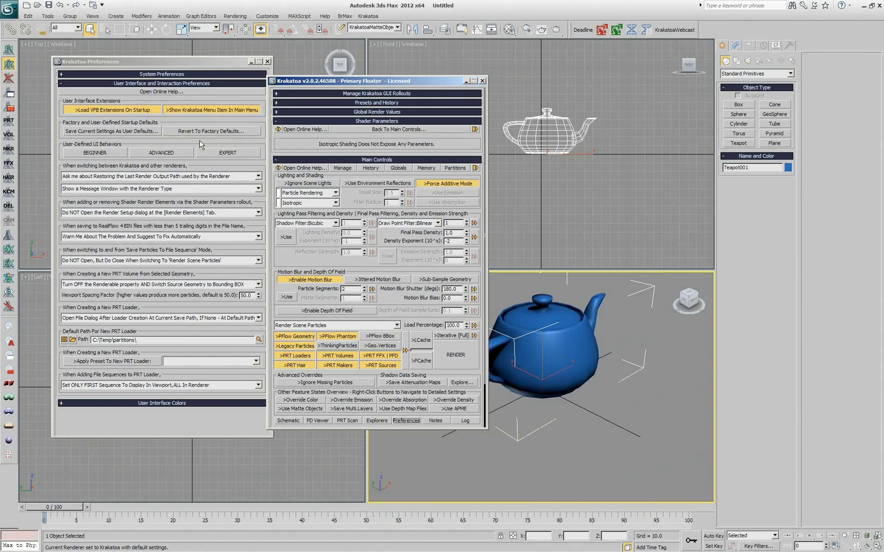
{"action": "left_click", "coordinate": [399, 186]}
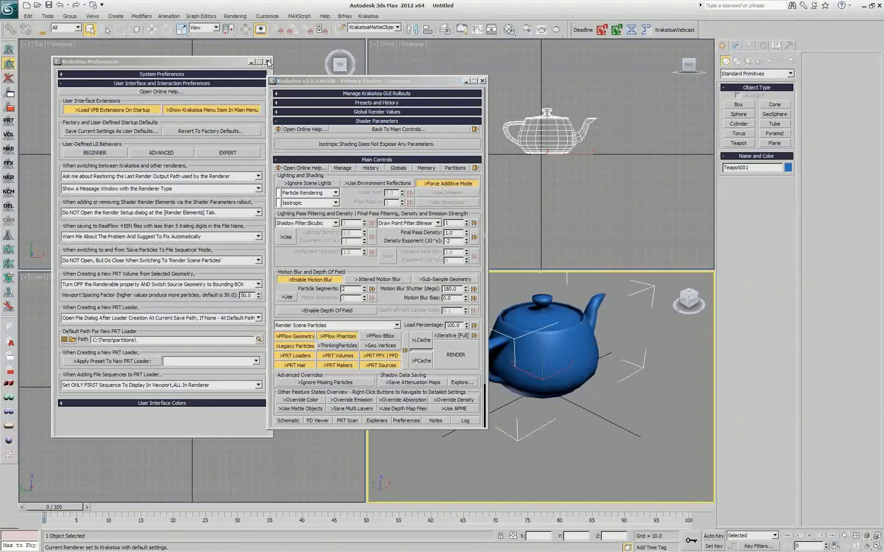
Close Preferences, enable ThinkingParticles, and save all enabled sources as the rendering default
{"action": "left_click", "coordinate": [268, 63]}
{"action": "left_click_drag", "start_coordinate": [306, 82], "coordinate": [163, 77]}
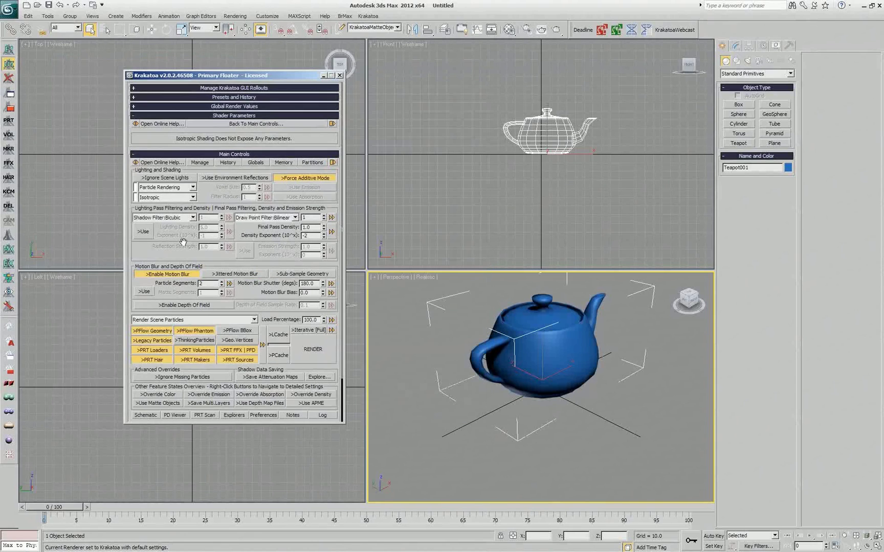
{"action": "left_click", "coordinate": [208, 342]}
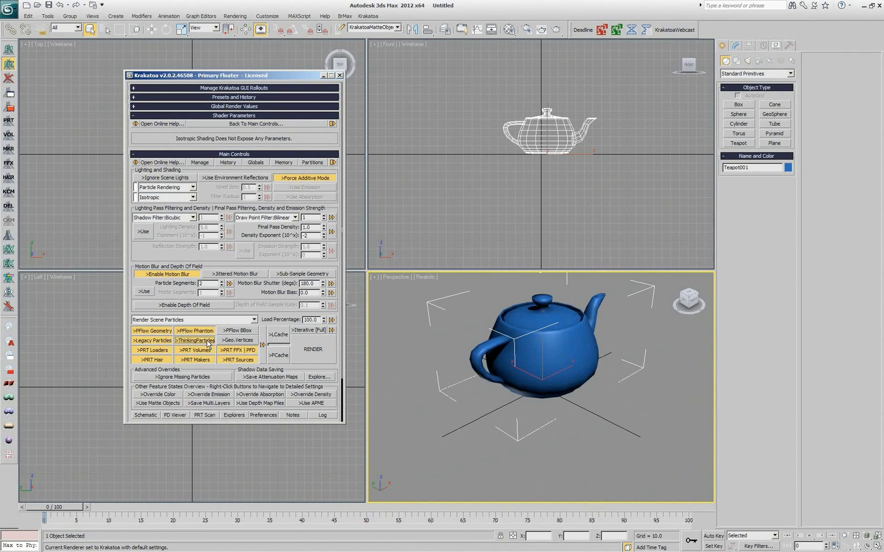
{"action": "left_click", "coordinate": [264, 343]}
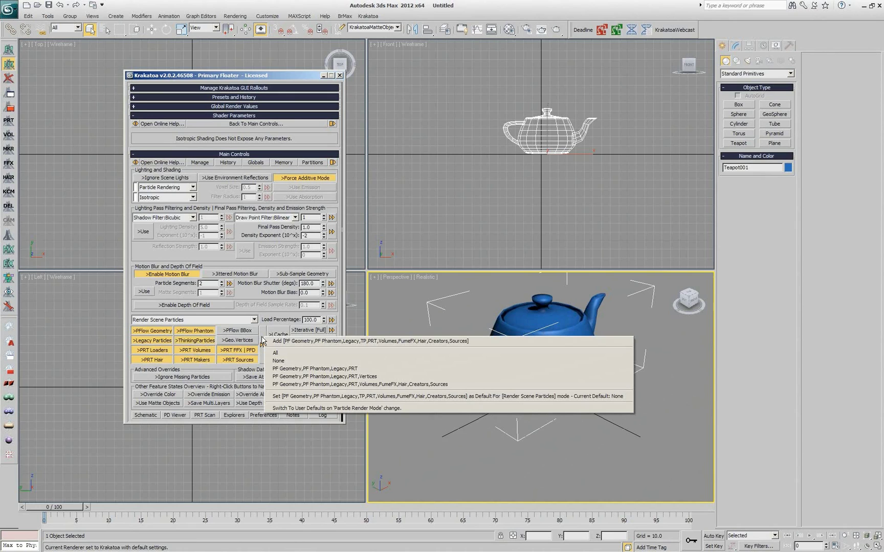
{"action": "left_click", "coordinate": [307, 347]}
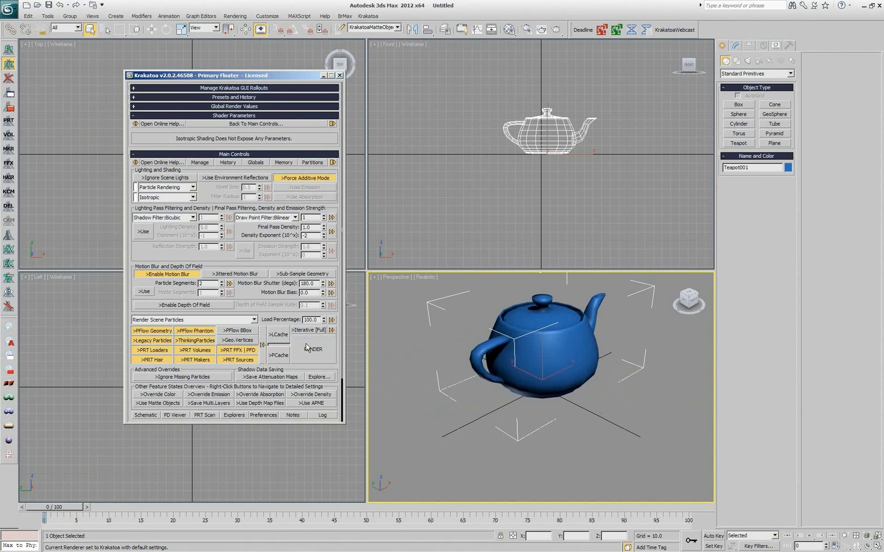
{"action": "left_click", "coordinate": [264, 347]}
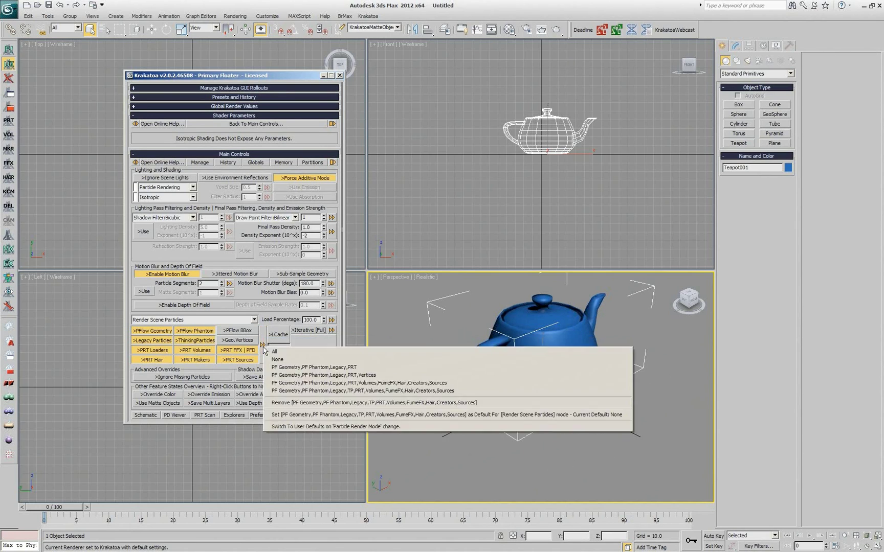
{"action": "left_click", "coordinate": [326, 420]}
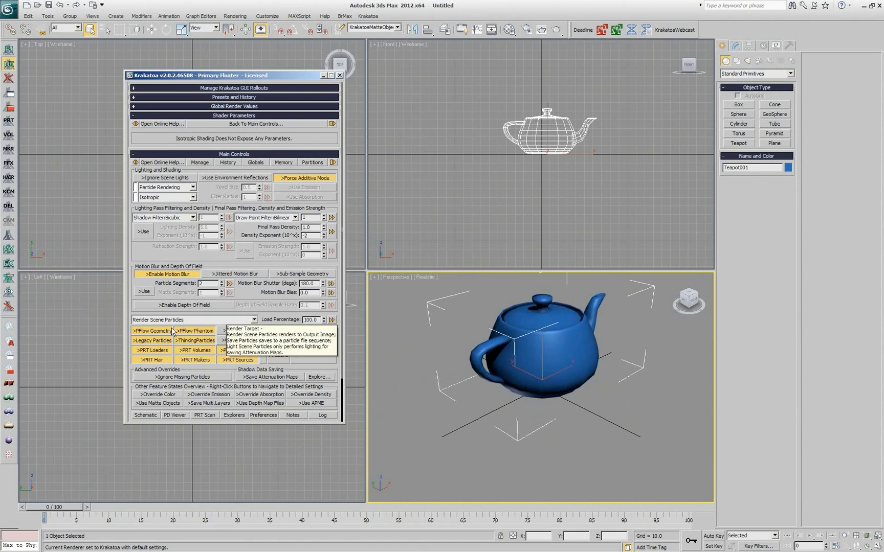
Turn off PFlow Geometry, PFlow Phantom, Legacy and ThinkingParticles, and save the remaining sources as default
{"action": "left_click", "coordinate": [152, 330]}
{"action": "left_click", "coordinate": [195, 330]}
{"action": "left_click", "coordinate": [152, 340]}
{"action": "left_click", "coordinate": [195, 340]}
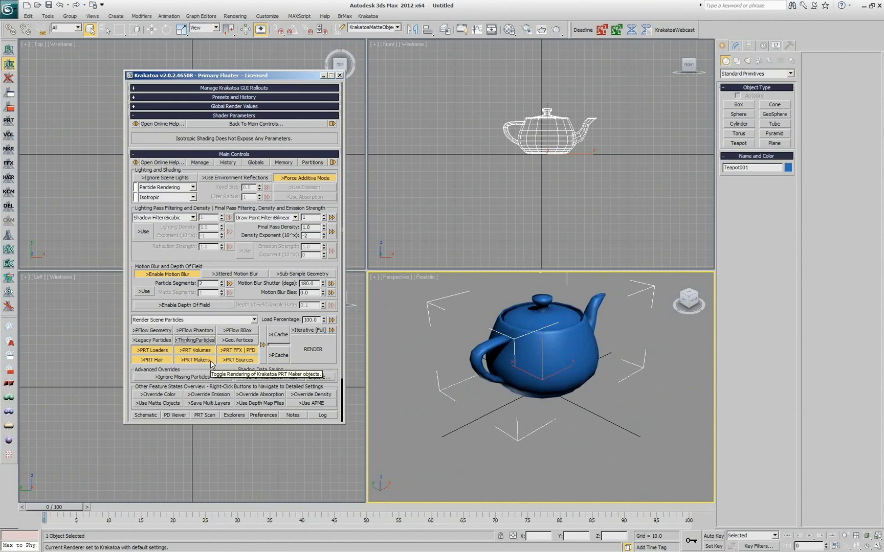
{"action": "left_click", "coordinate": [262, 344]}
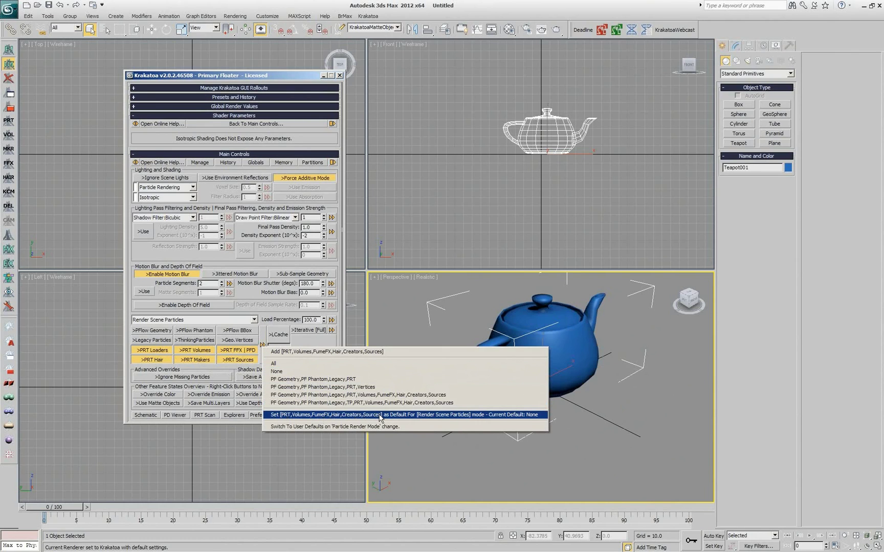
{"action": "left_click", "coordinate": [442, 420]}
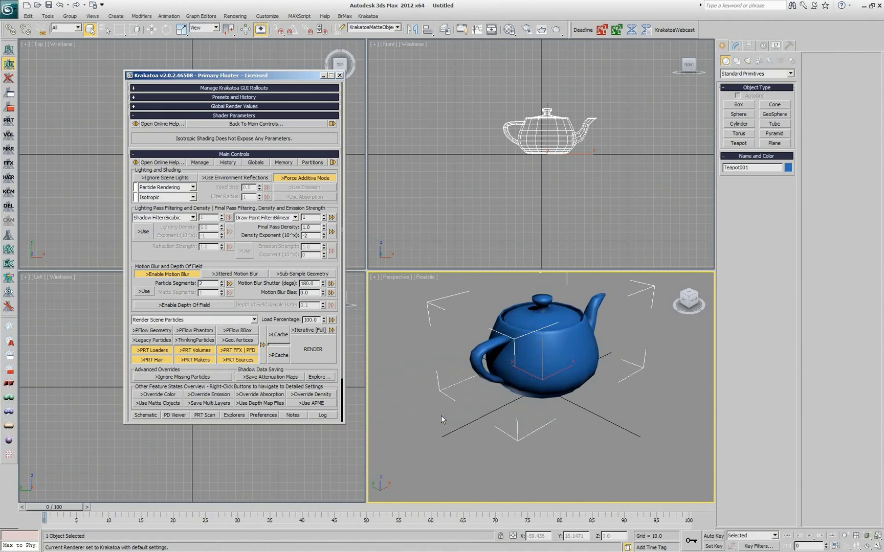
{"action": "left_click", "coordinate": [167, 321]}
Switch to Save Particles To File Sequence, enable PFlow Phantom, and set PF Geometry, PF Phantom as default
{"action": "left_click", "coordinate": [169, 335]}
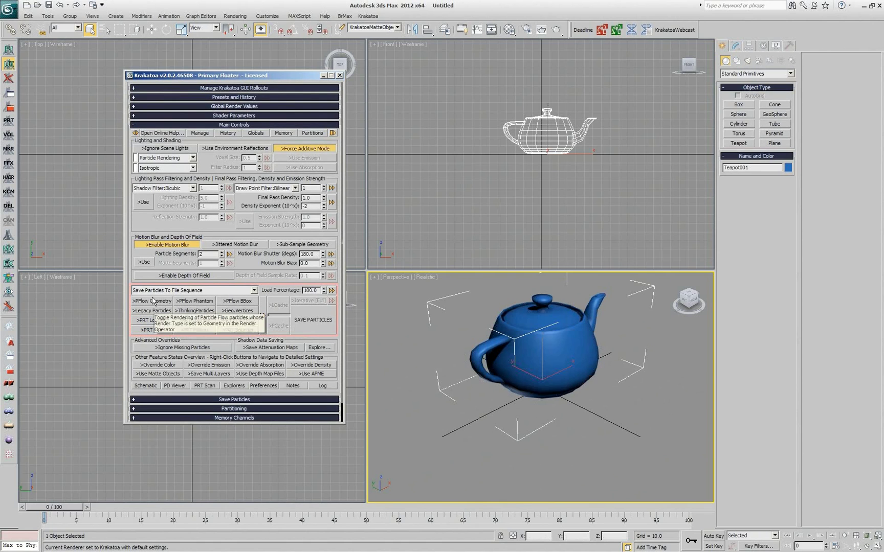
{"action": "left_click", "coordinate": [204, 302]}
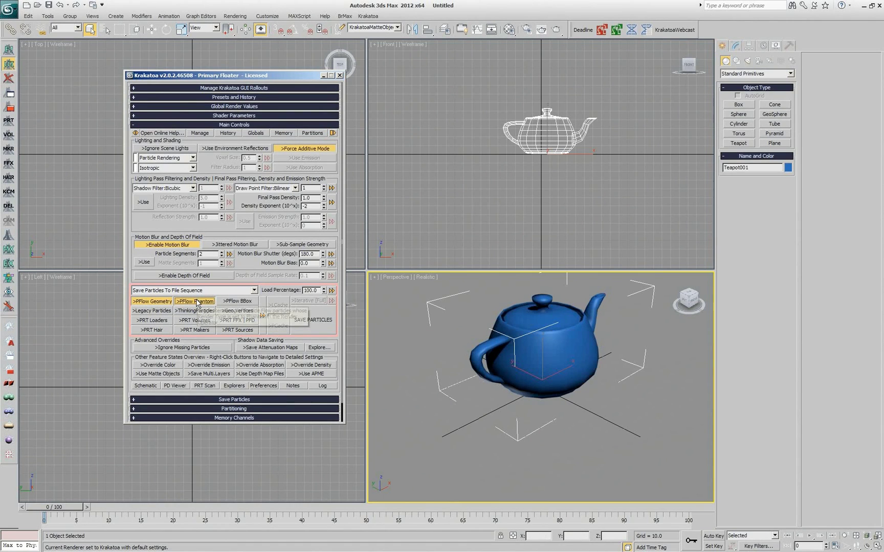
{"action": "left_click", "coordinate": [263, 317]}
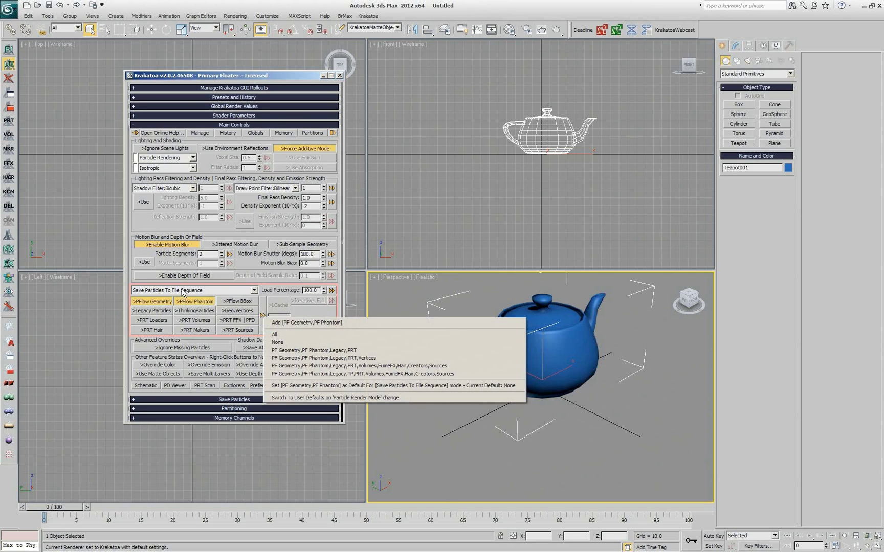
{"action": "left_click", "coordinate": [468, 388]}
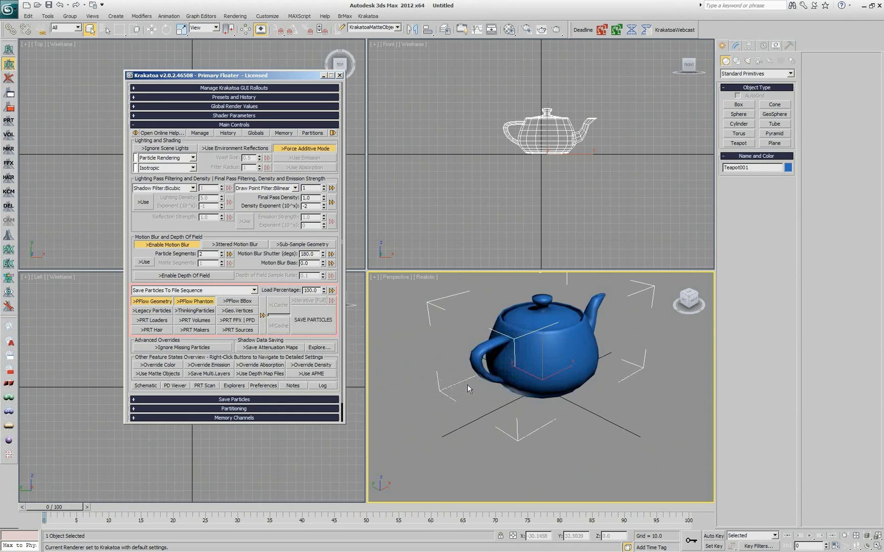
{"action": "left_click", "coordinate": [264, 317]}
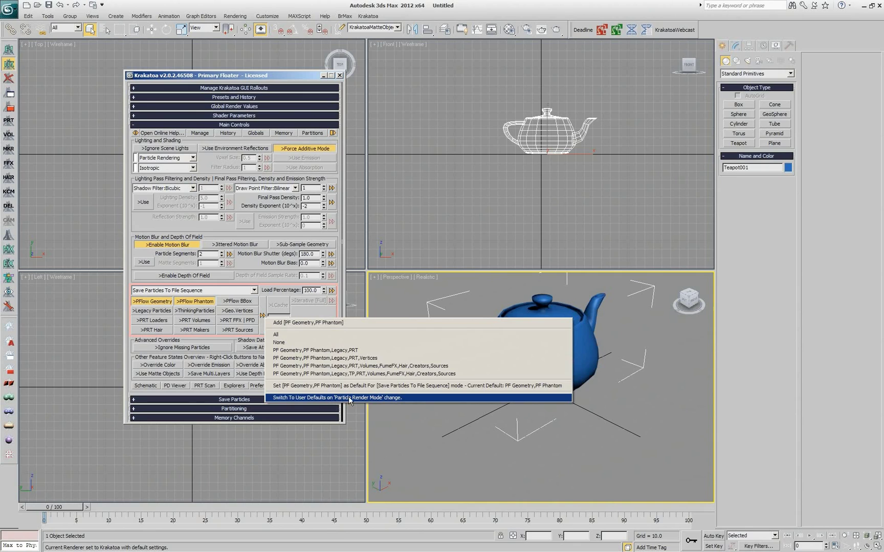
{"action": "left_click", "coordinate": [406, 398]}
{"action": "left_click", "coordinate": [232, 290]}
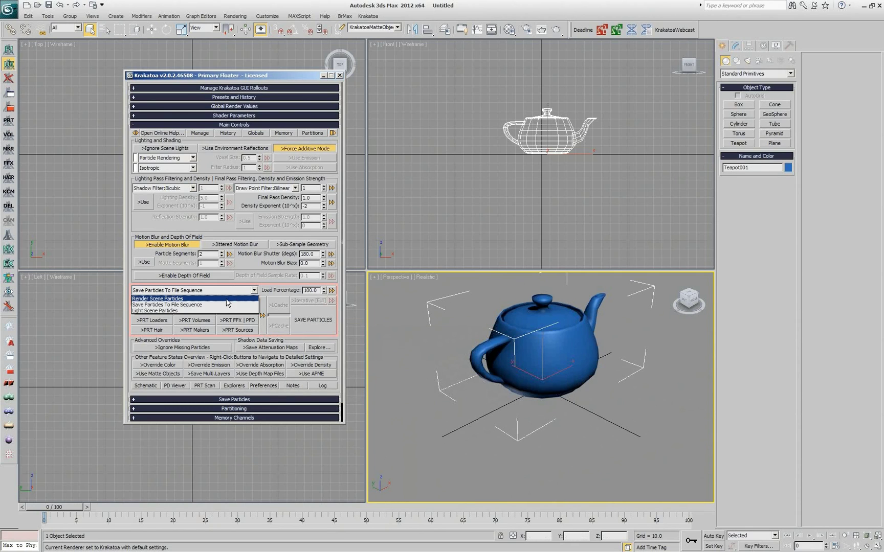
{"action": "left_click", "coordinate": [227, 300]}
{"action": "left_click", "coordinate": [215, 290]}
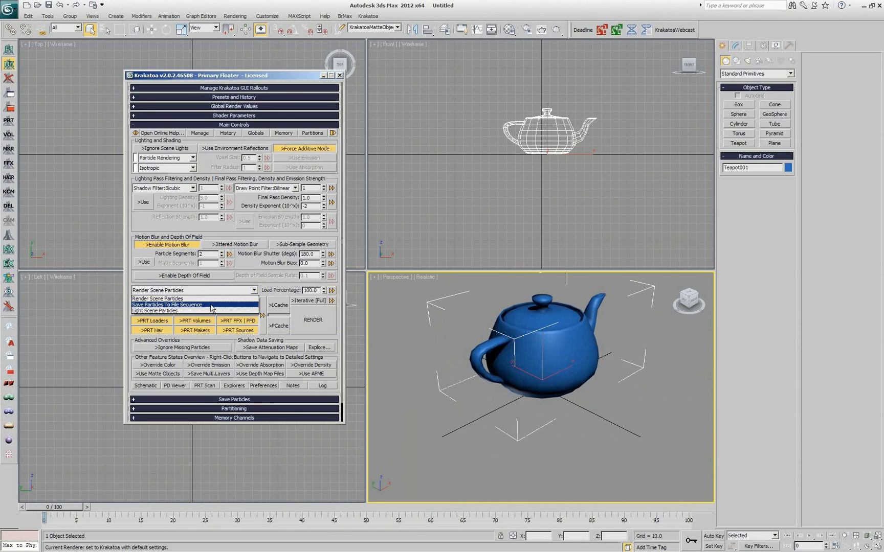
{"action": "left_click", "coordinate": [211, 305]}
{"action": "scroll", "coordinate": [239, 427], "scroll_direction": "up", "scroll_amount": 4}
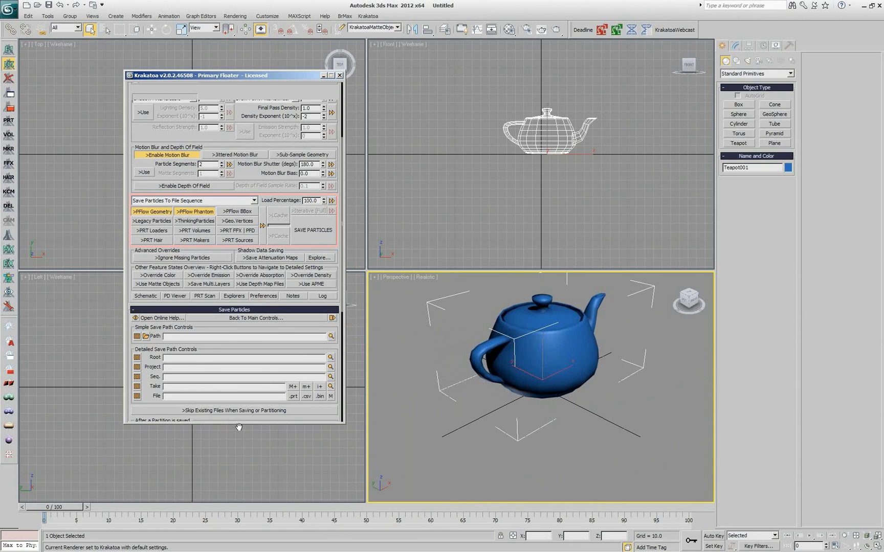
{"action": "scroll", "coordinate": [239, 427], "scroll_direction": "up", "scroll_amount": 1}
{"action": "left_click", "coordinate": [173, 210]}
{"action": "left_click", "coordinate": [176, 220]}
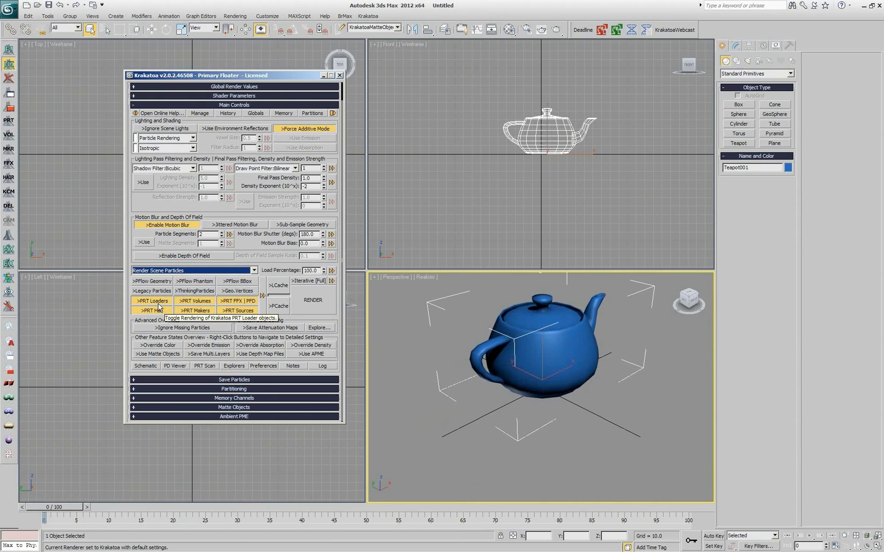
{"action": "left_click", "coordinate": [186, 270]}
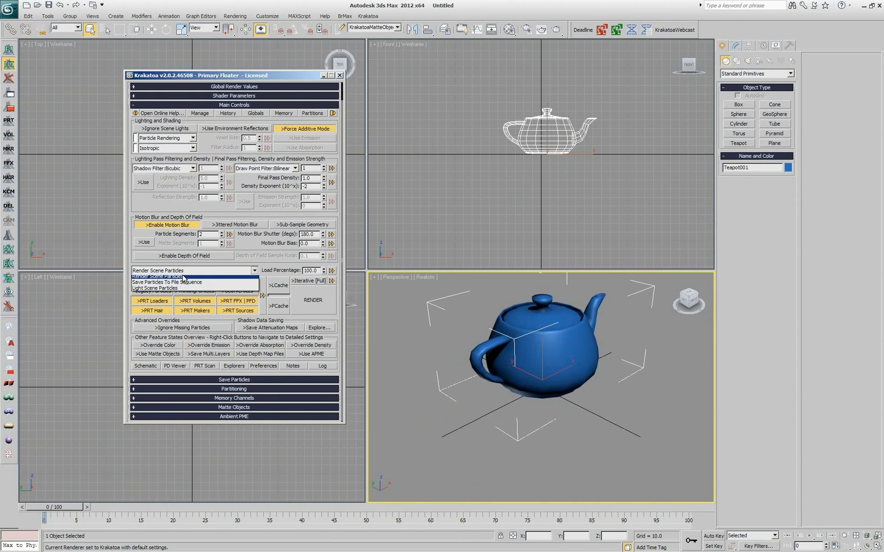
{"action": "left_click", "coordinate": [183, 285]}
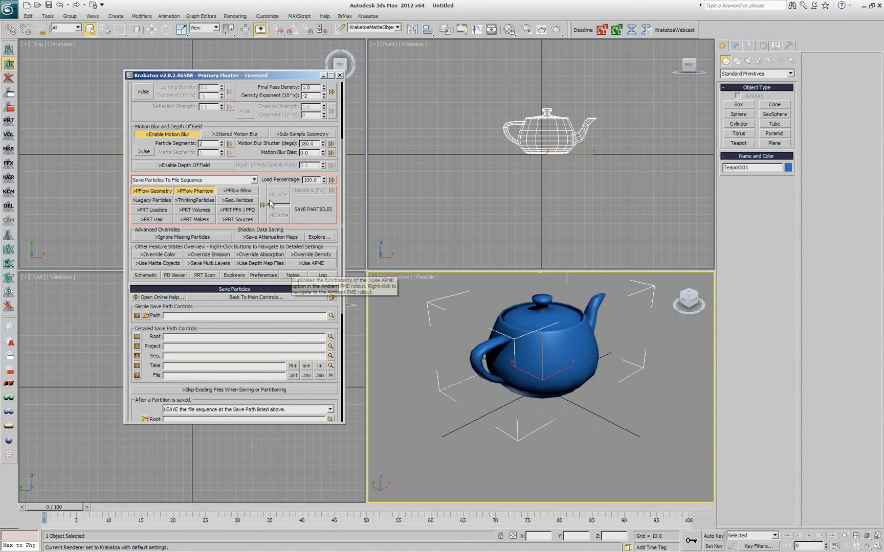
{"action": "scroll", "coordinate": [242, 315], "scroll_direction": "up", "scroll_amount": 3}
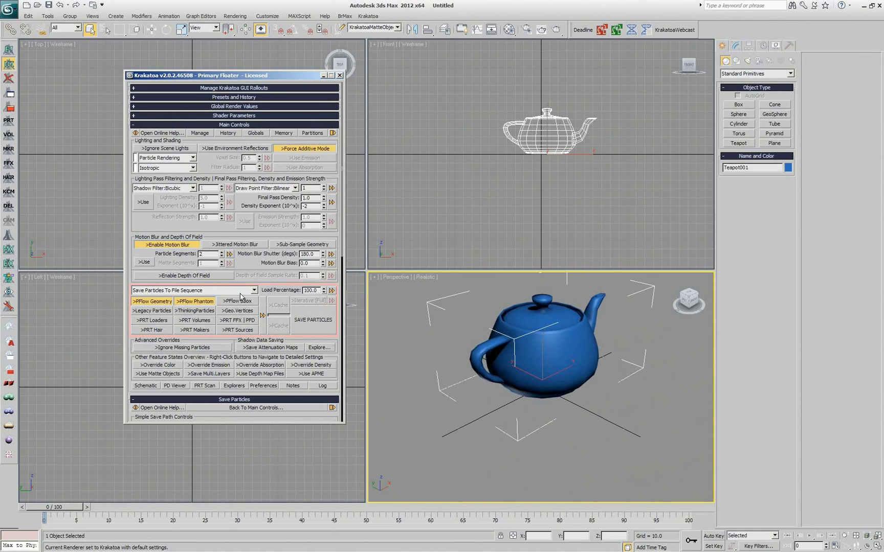
{"action": "left_click", "coordinate": [263, 316]}
{"action": "right_click", "coordinate": [263, 316]}
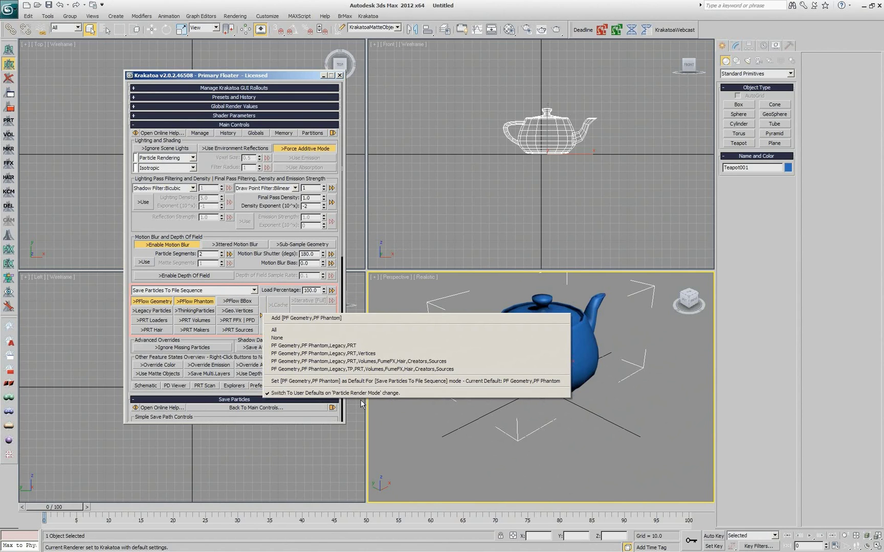
{"action": "left_click", "coordinate": [273, 268]}
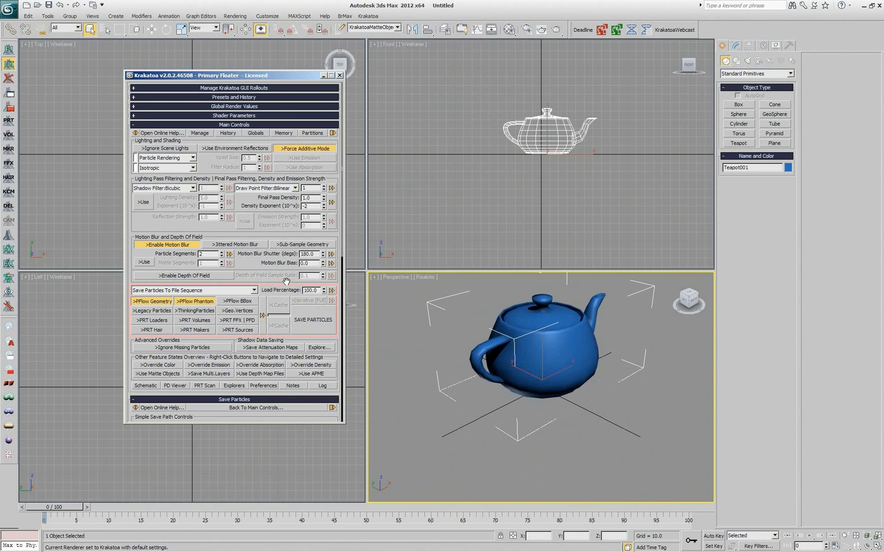
{"action": "left_click", "coordinate": [242, 294]}
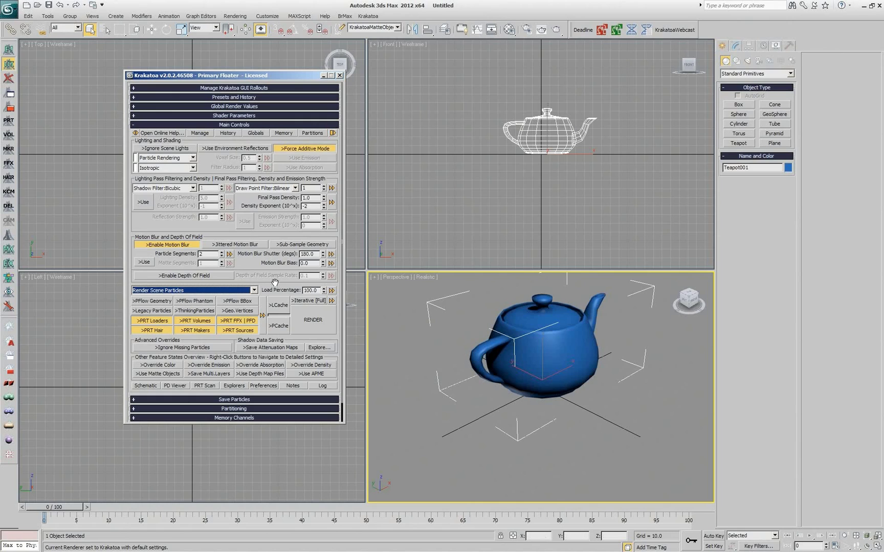
{"action": "scroll", "coordinate": [275, 282], "scroll_direction": "down", "scroll_amount": 2}
Switch the mode to Save Particles To File Sequence and select the ID channel
{"action": "left_click", "coordinate": [235, 271]}
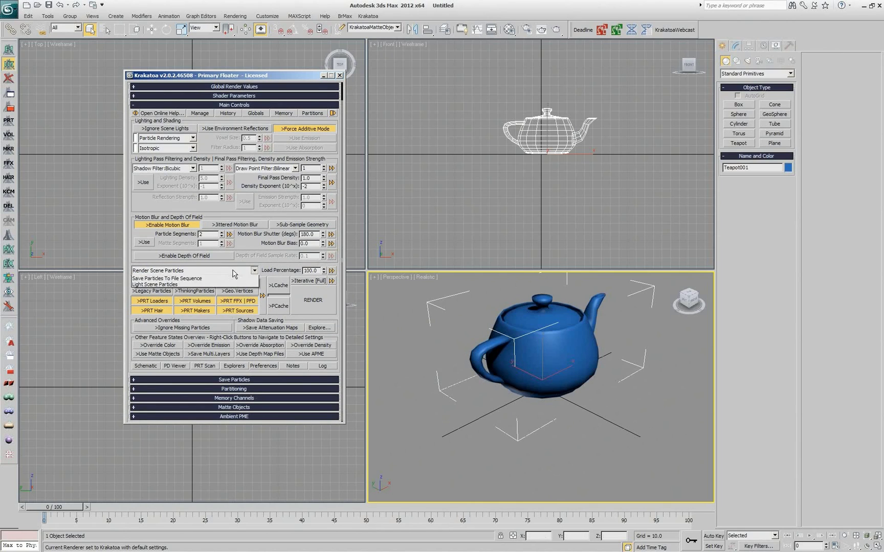
{"action": "left_click", "coordinate": [225, 285]}
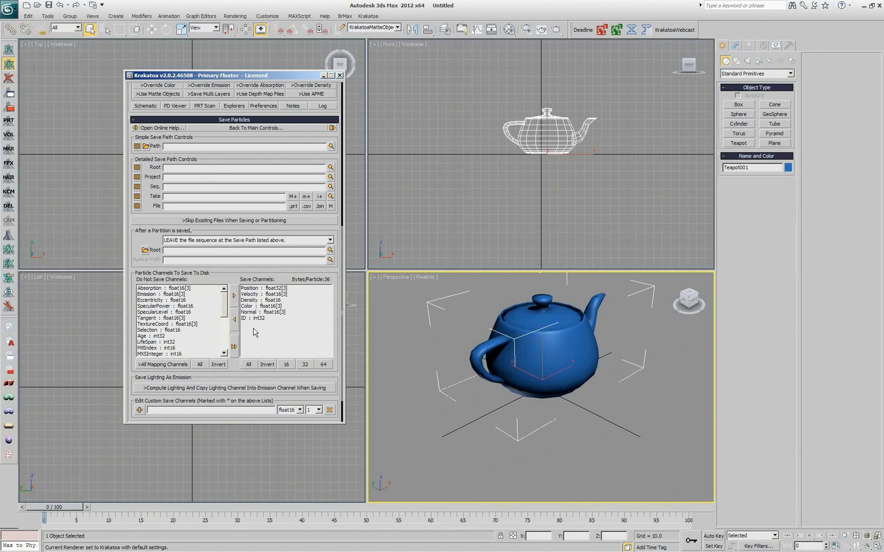
{"action": "mouse_move", "coordinate": [258, 321]}
{"action": "left_mouse_down"}
{"action": "mouse_move", "coordinate": [260, 310]}
{"action": "mouse_move", "coordinate": [260, 337]}
{"action": "left_mouse_up"}
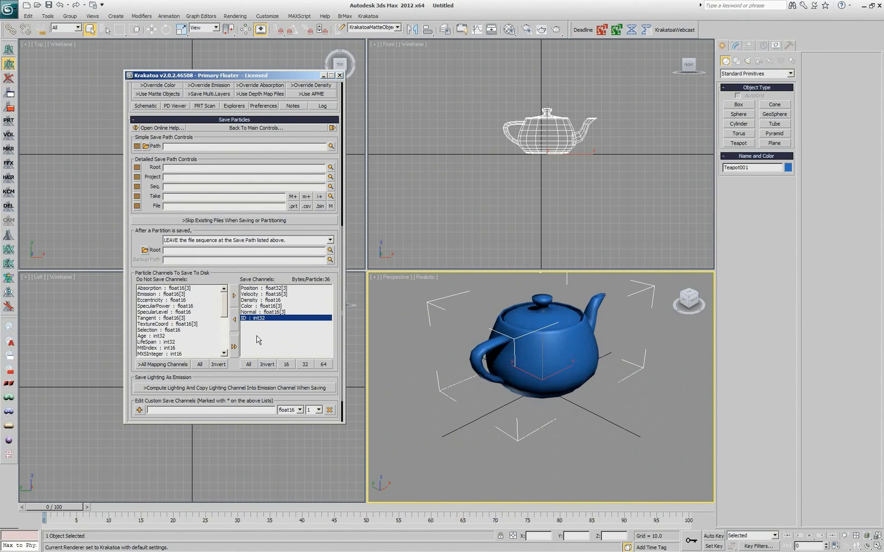
Try the Position,Color,ID channel preset, then settle on Position,Velocity (18 bytes per particle)
{"action": "left_click", "coordinate": [234, 348]}
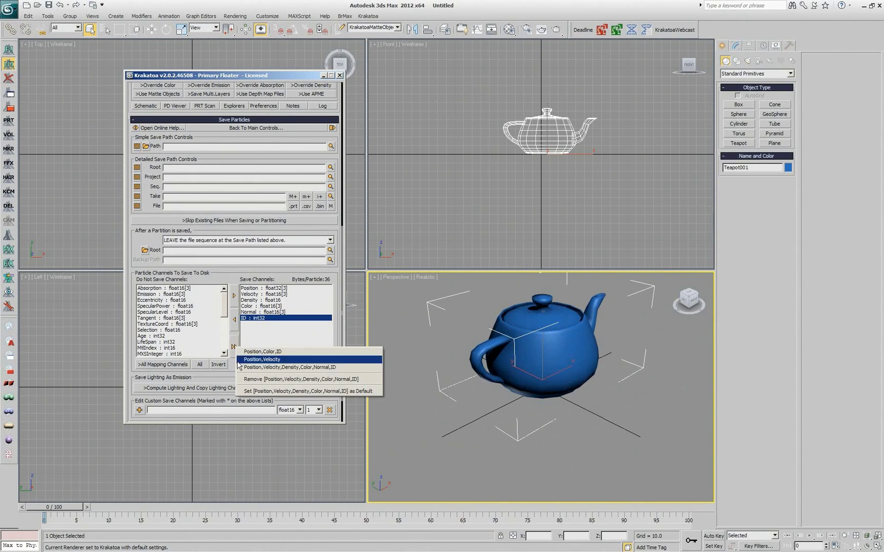
{"action": "left_click", "coordinate": [238, 359]}
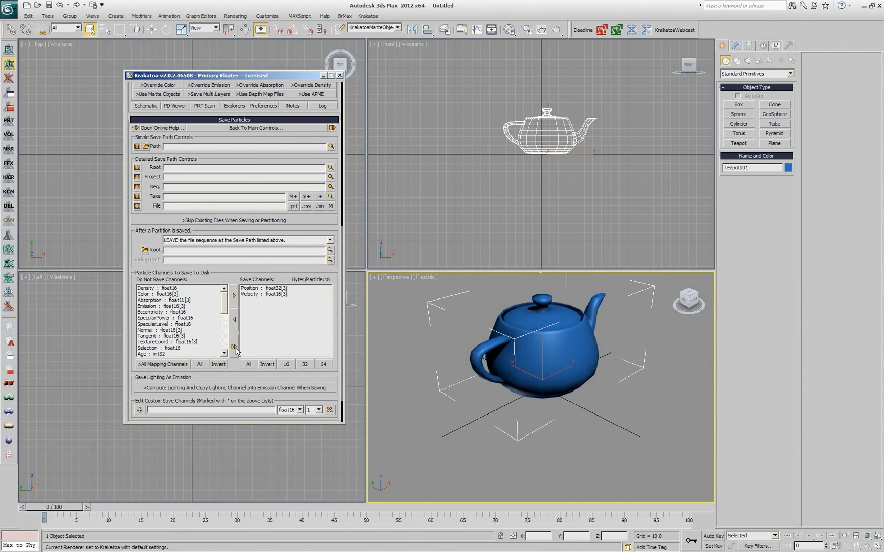
{"action": "left_click", "coordinate": [237, 350]}
{"action": "left_click", "coordinate": [241, 353]}
{"action": "left_click", "coordinate": [236, 349]}
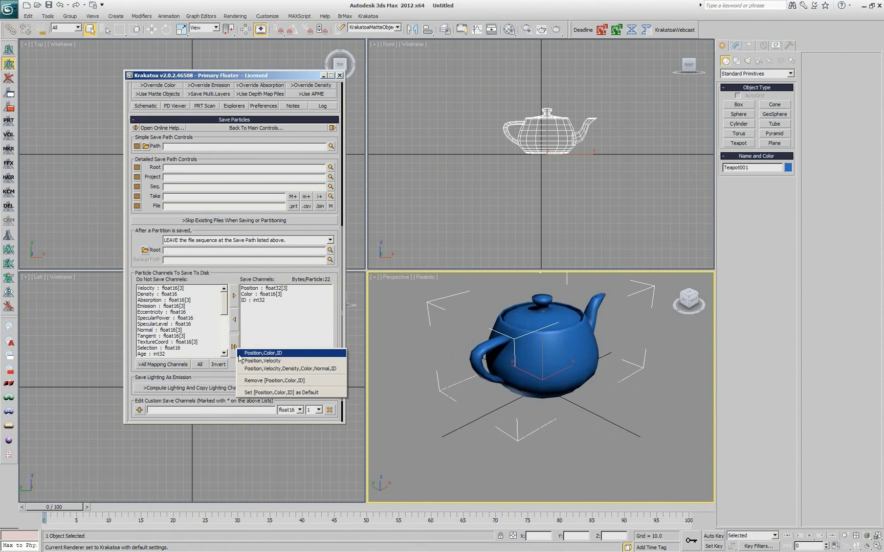
{"action": "left_click", "coordinate": [250, 361]}
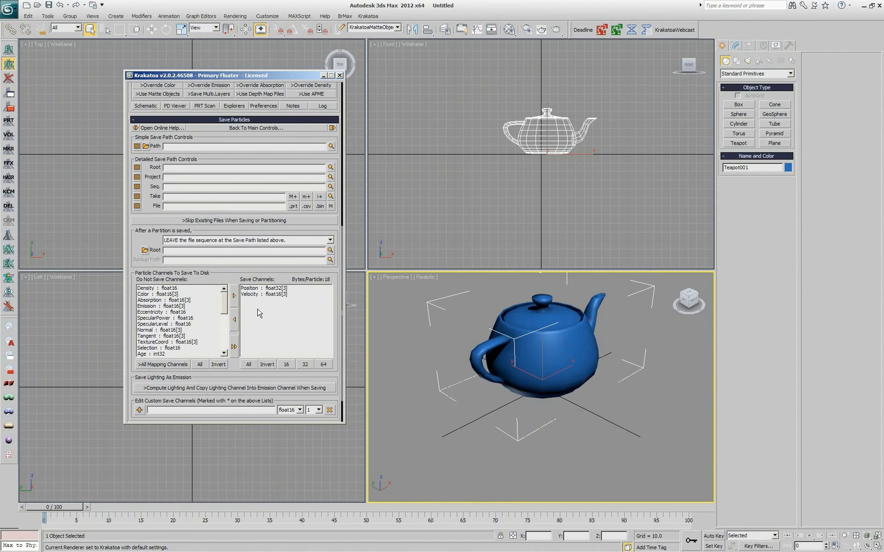
{"action": "left_click", "coordinate": [234, 349]}
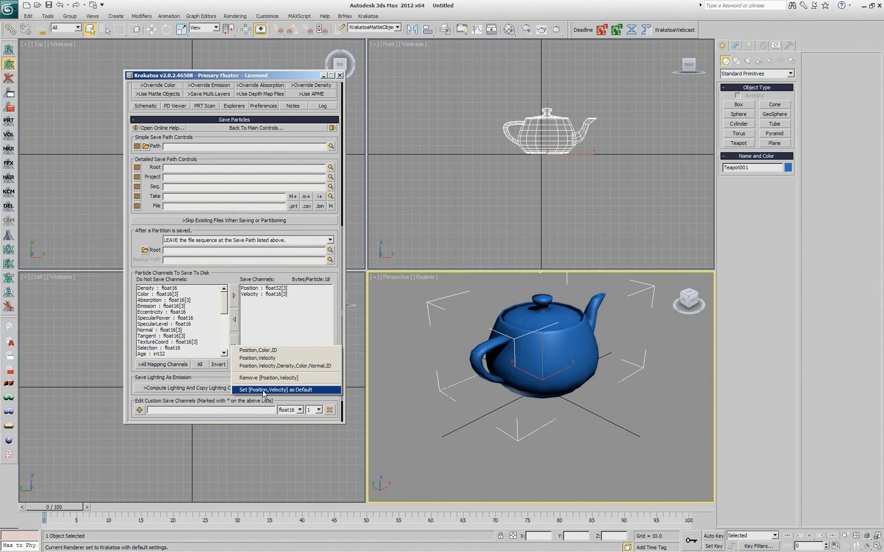
Make Position (float32[3]) and Velocity (float16[3]) the default saved channels, 18 bytes per particle
{"action": "left_click", "coordinate": [262, 390]}
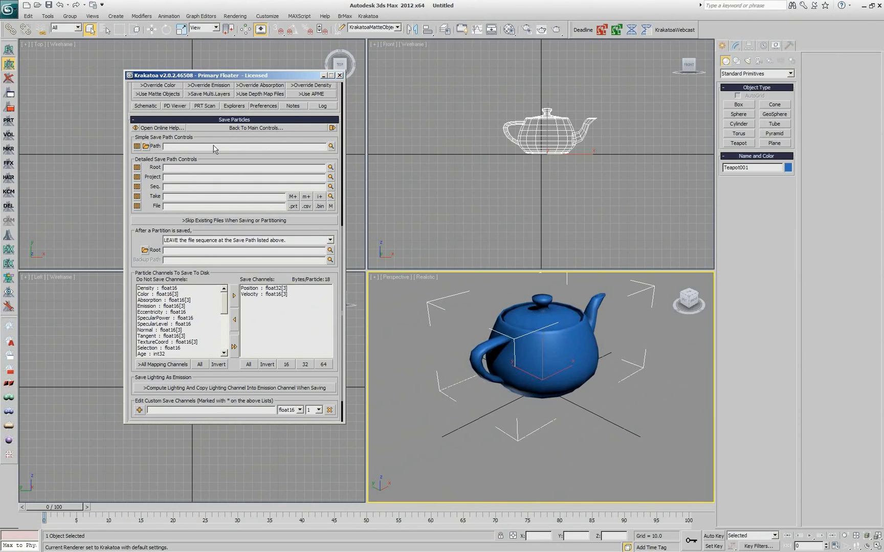
Return to main controls, set the mode to Render Scene Particles, and jump to Global Render Values
{"action": "scroll", "coordinate": [224, 137], "scroll_direction": "up", "scroll_amount": 1}
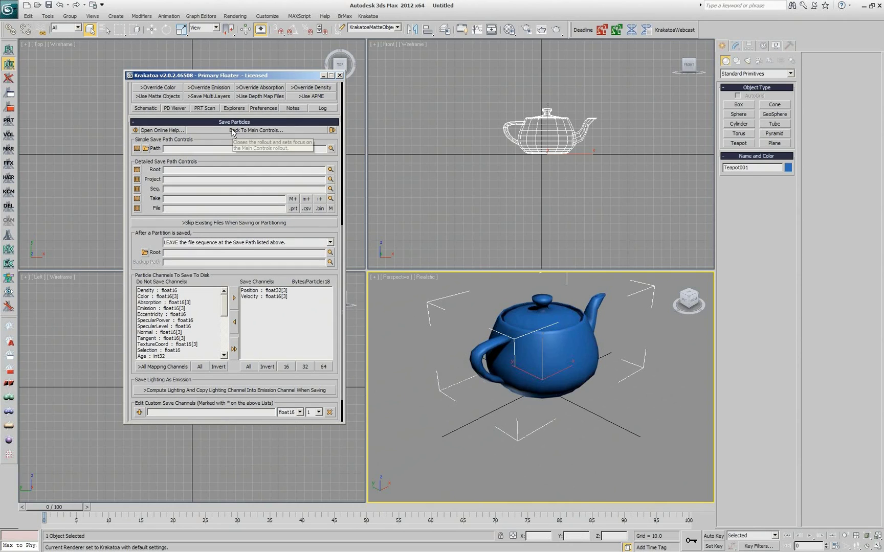
{"action": "left_click", "coordinate": [224, 129]}
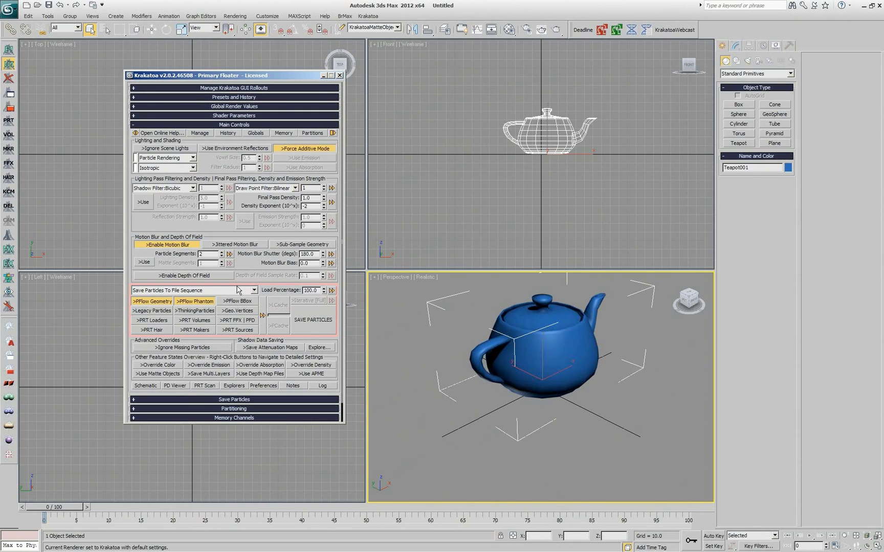
{"action": "left_click", "coordinate": [224, 291]}
{"action": "left_click", "coordinate": [223, 298]}
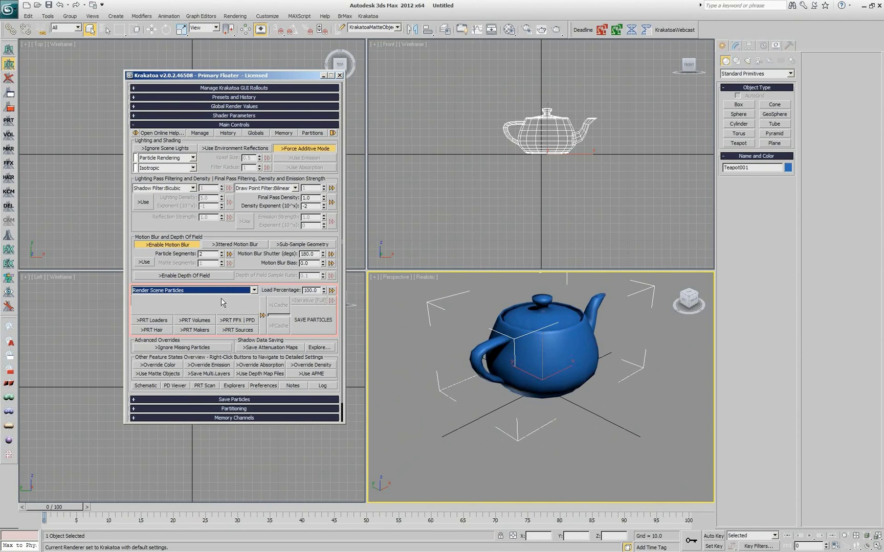
{"action": "right_click", "coordinate": [255, 139]}
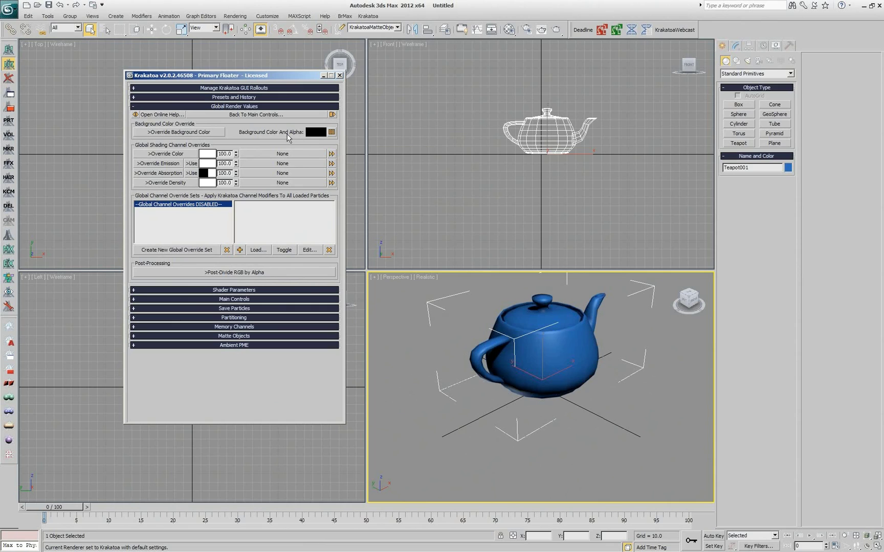
Open the Background Color value history and try a teal colour and the HappyBuddha entry
{"action": "left_click", "coordinate": [331, 132]}
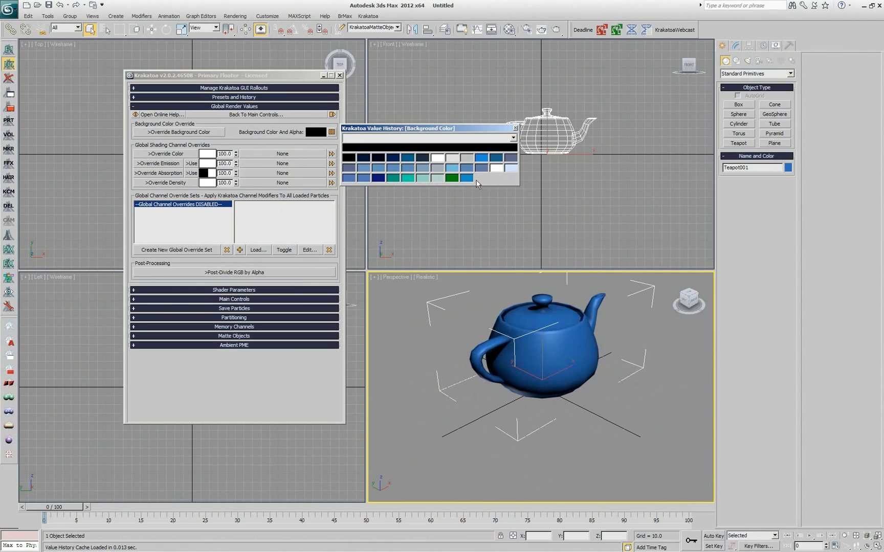
{"action": "left_click", "coordinate": [423, 178]}
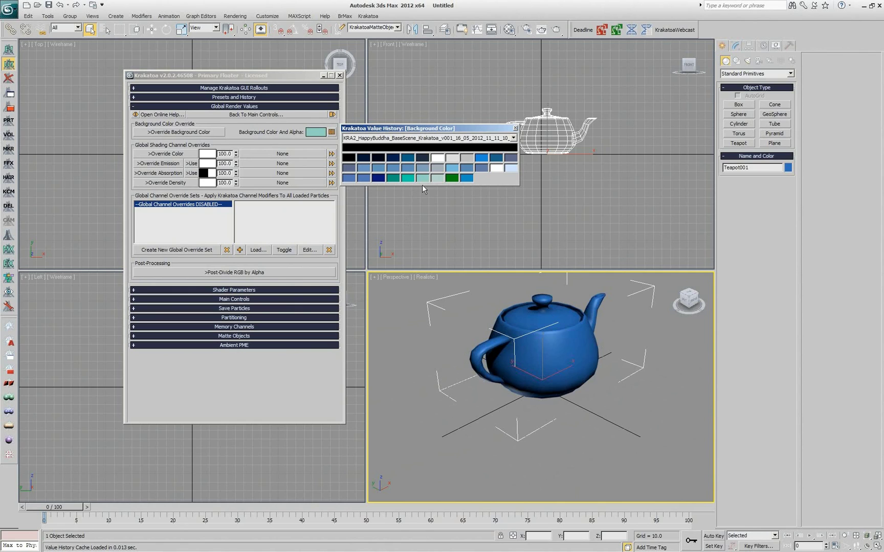
{"action": "left_click", "coordinate": [441, 138]}
{"action": "left_click", "coordinate": [441, 144]}
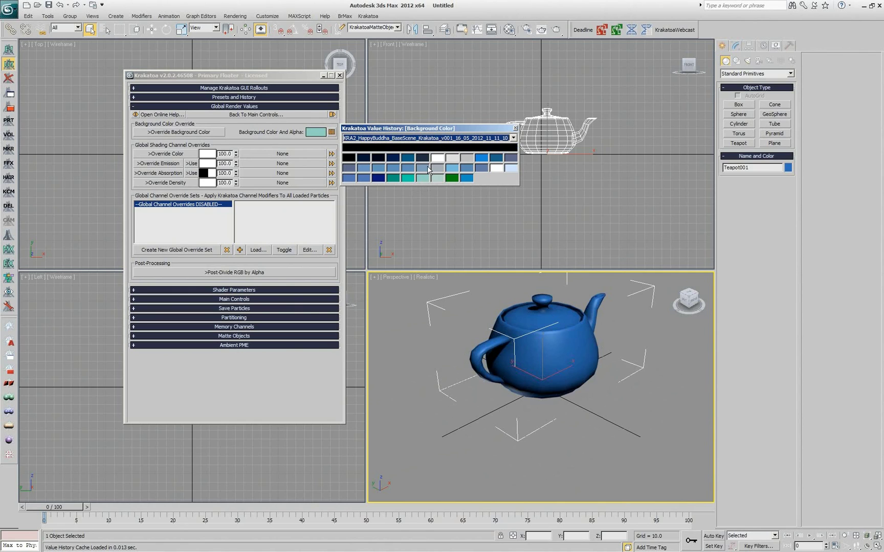
{"action": "left_click", "coordinate": [429, 146]}
Browse the dated history entries and settle on the TribbleLogo v001 background colour
{"action": "left_click", "coordinate": [429, 138]}
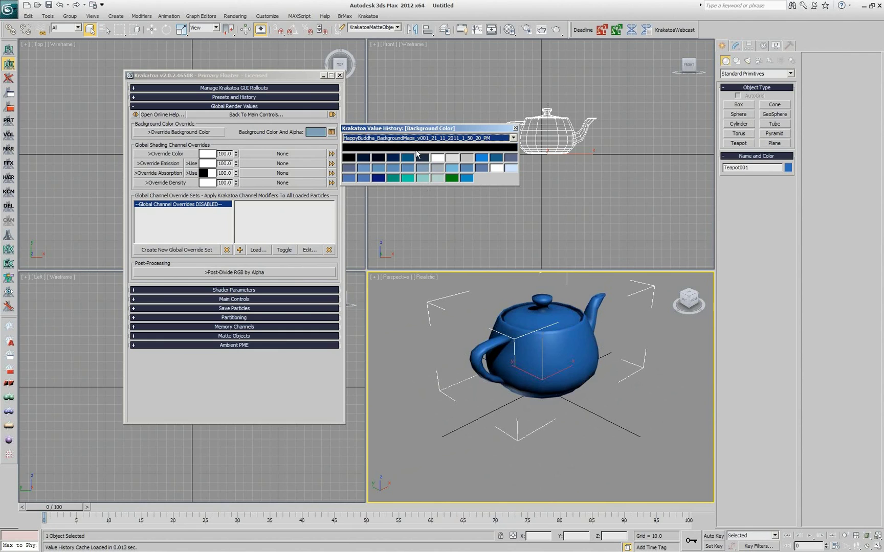
{"action": "scroll", "coordinate": [417, 153], "scroll_direction": "down", "scroll_amount": 2}
{"action": "left_click", "coordinate": [406, 139]}
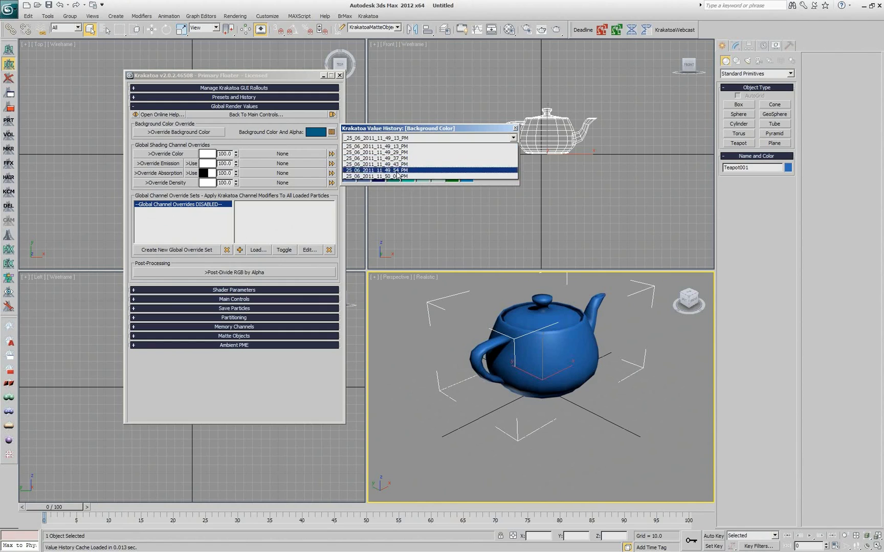
{"action": "left_click", "coordinate": [437, 132]}
{"action": "scroll", "coordinate": [463, 140], "scroll_direction": "up", "scroll_amount": 1}
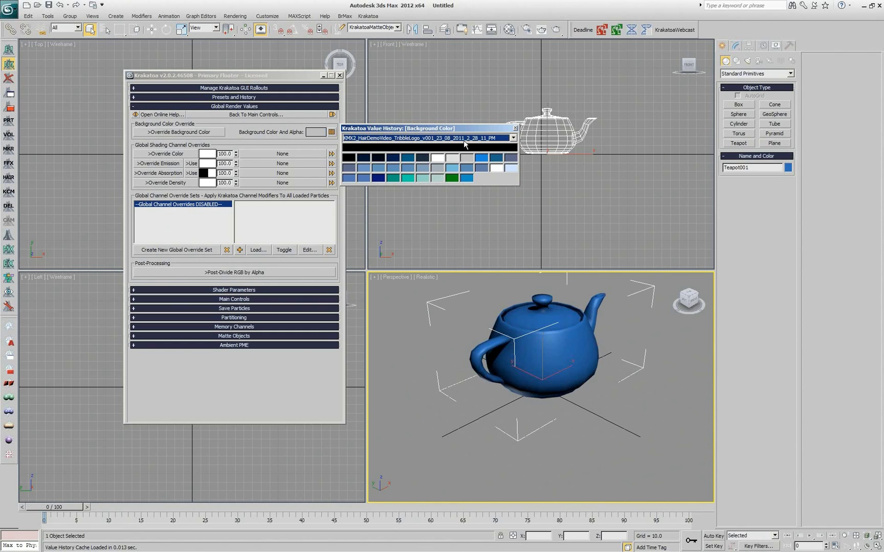
{"action": "left_click", "coordinate": [433, 139]}
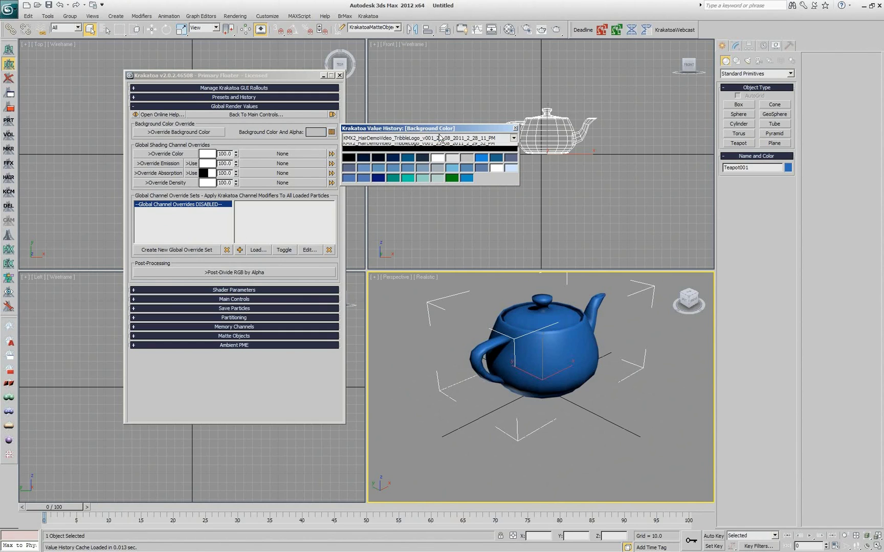
{"action": "left_click", "coordinate": [440, 138]}
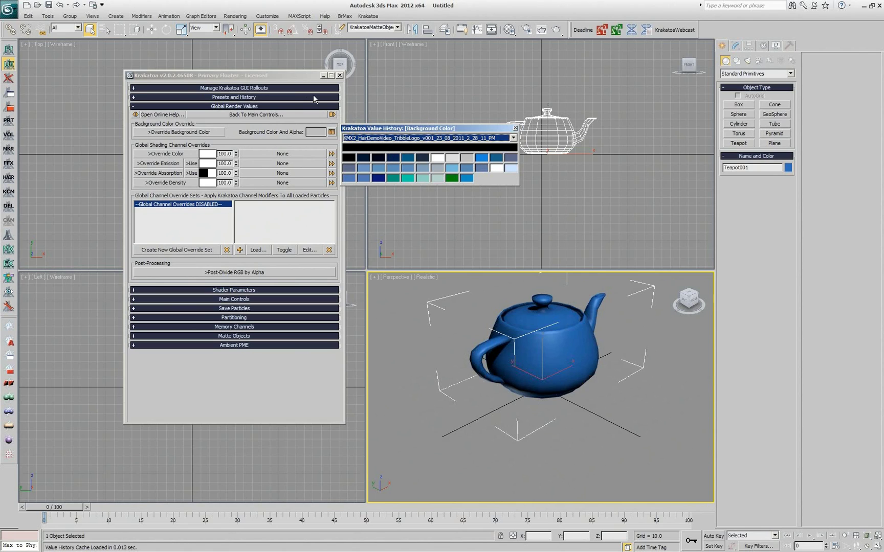
Expand Presets and History and load the KRA2_HappyBuddha_BaseScene render record
{"action": "left_click", "coordinate": [292, 97]}
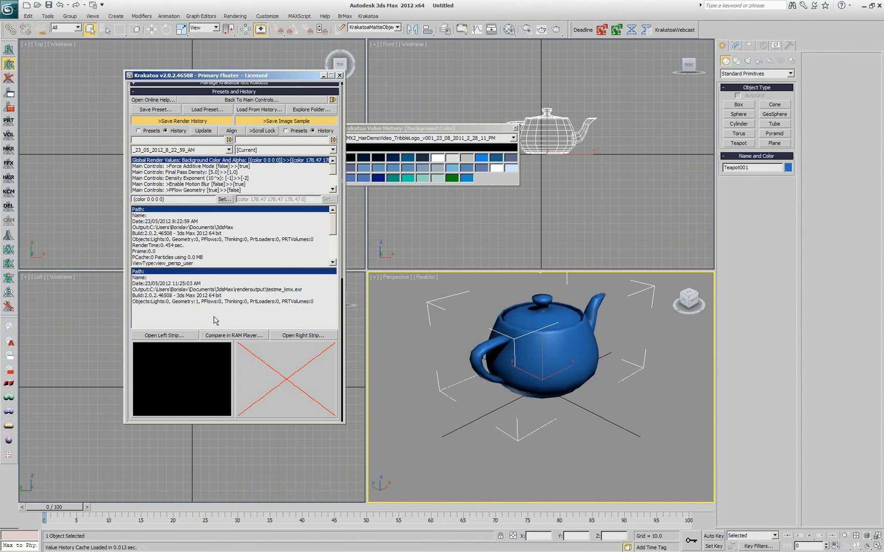
{"action": "left_click", "coordinate": [172, 150]}
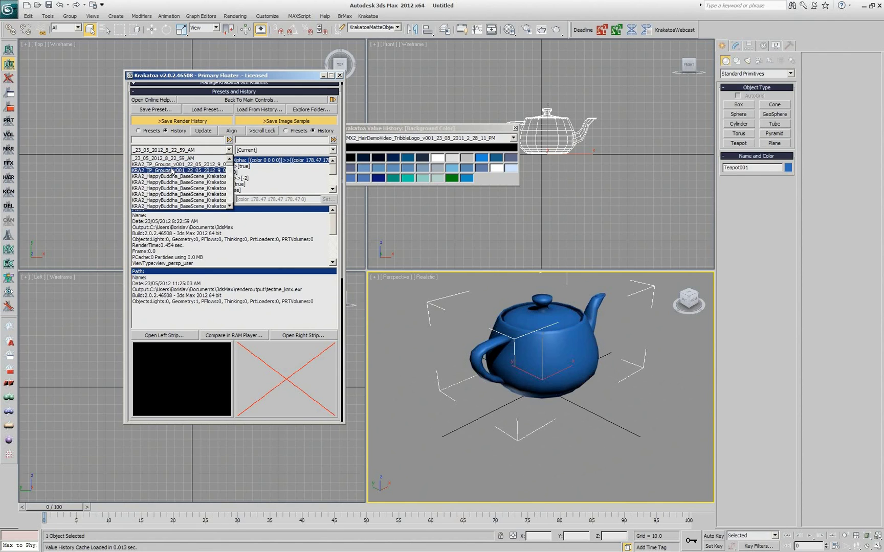
{"action": "left_click", "coordinate": [178, 194]}
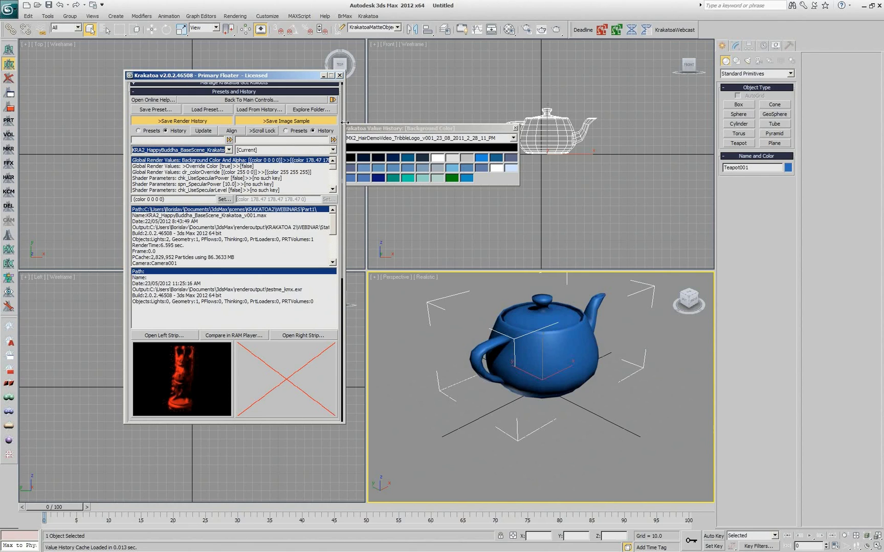
Close the Value History window and switch the mode to Save Particles To File Sequence
{"action": "left_click", "coordinate": [516, 128]}
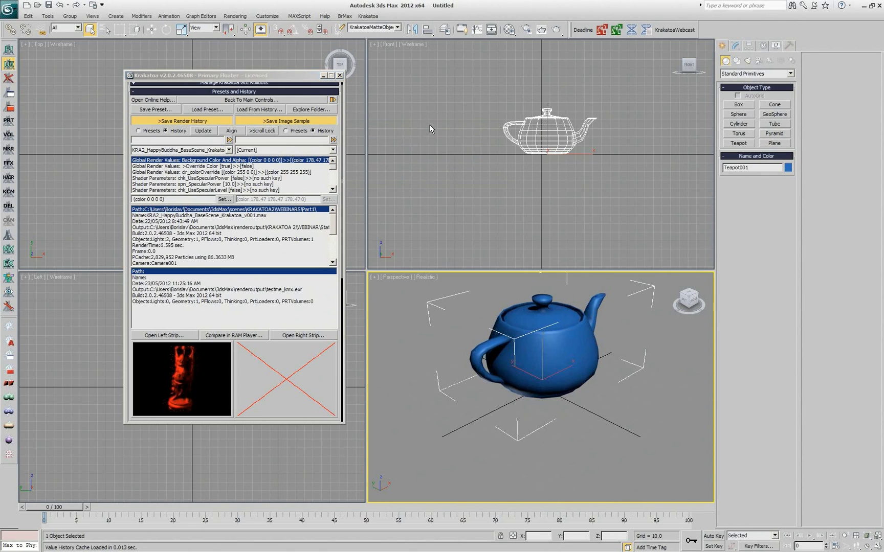
{"action": "left_click", "coordinate": [304, 92]}
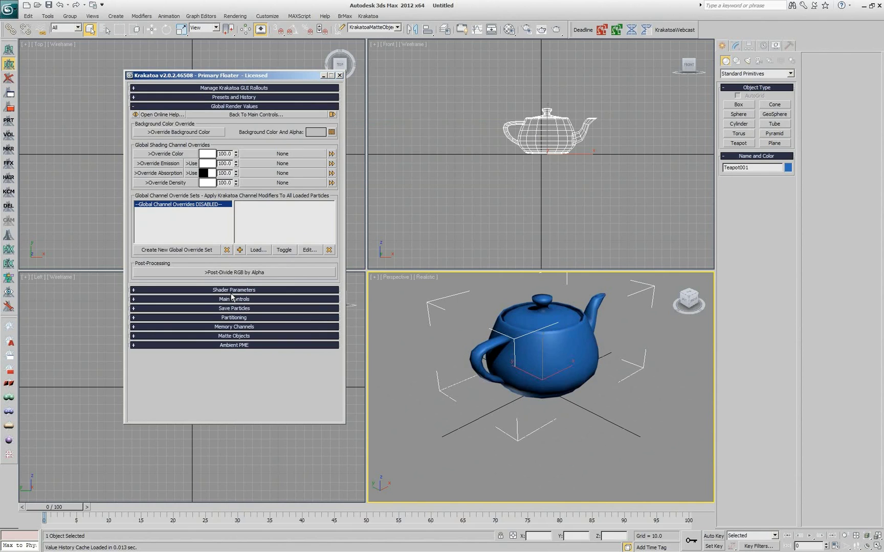
{"action": "left_click", "coordinate": [272, 115]}
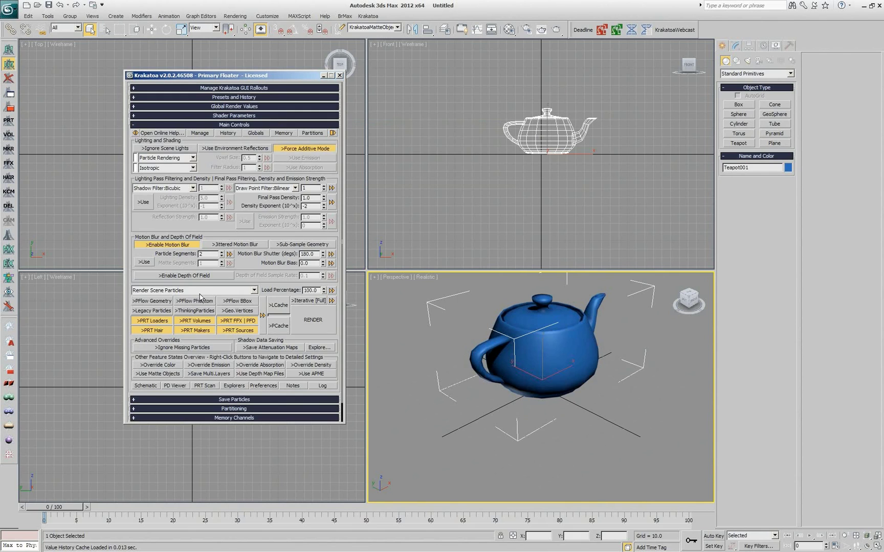
{"action": "left_click", "coordinate": [197, 289]}
{"action": "left_click", "coordinate": [198, 305]}
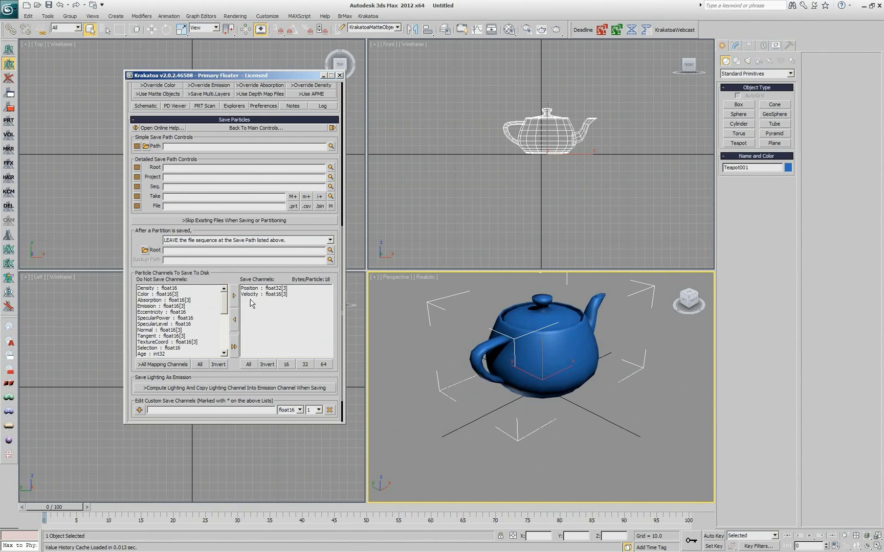
Browse the Path history of earlier saved .prt files, back at the newest entries
{"action": "left_click", "coordinate": [137, 147]}
{"action": "left_click_drag", "start_coordinate": [626, 233], "coordinate": [622, 305]}
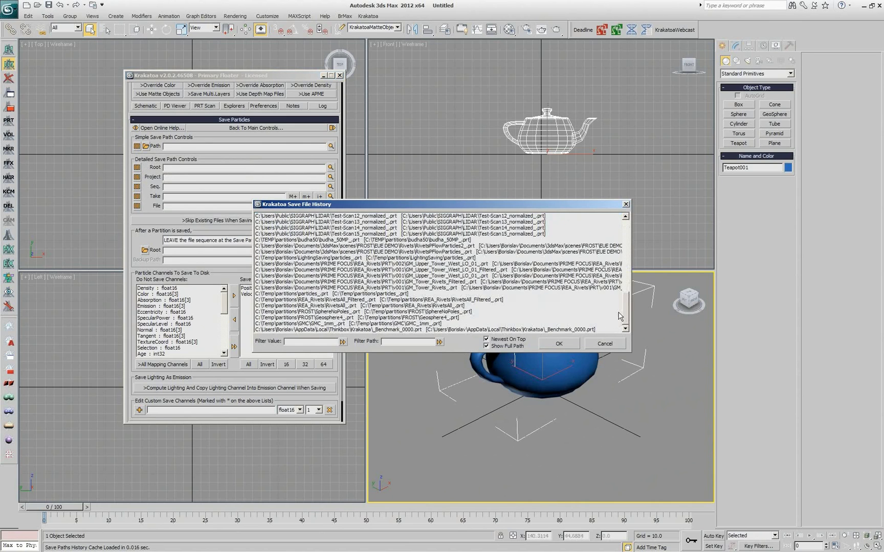
{"action": "key", "text": "Home"}
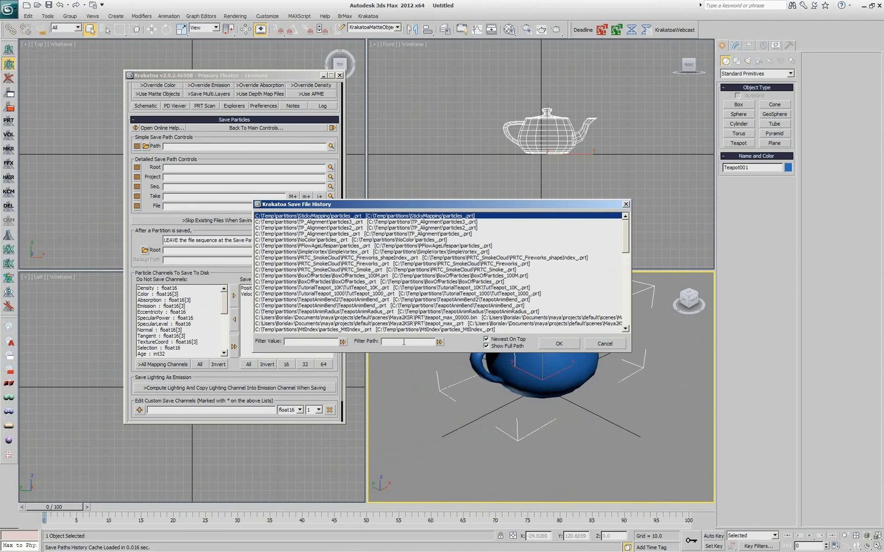
Set the save path from history to the NoColor particles_.prt entry
{"action": "left_click", "coordinate": [625, 204]}
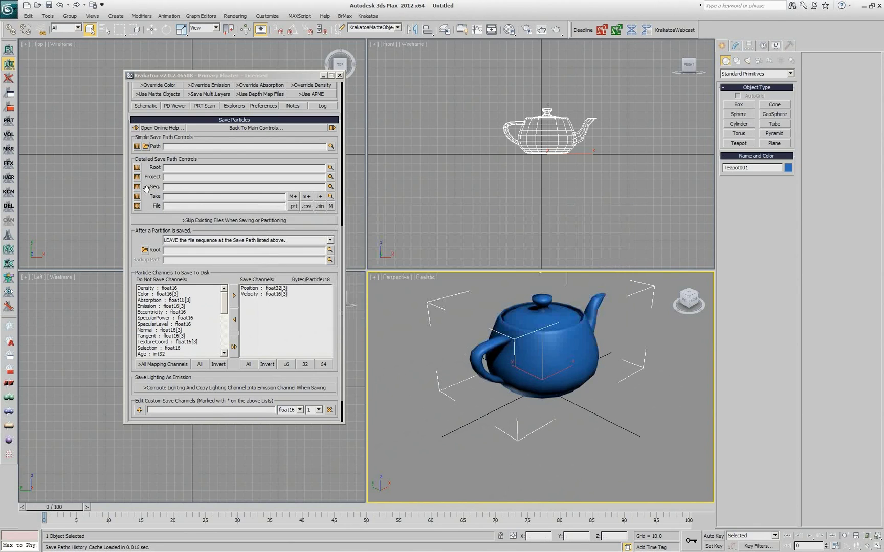
{"action": "left_click", "coordinate": [137, 146]}
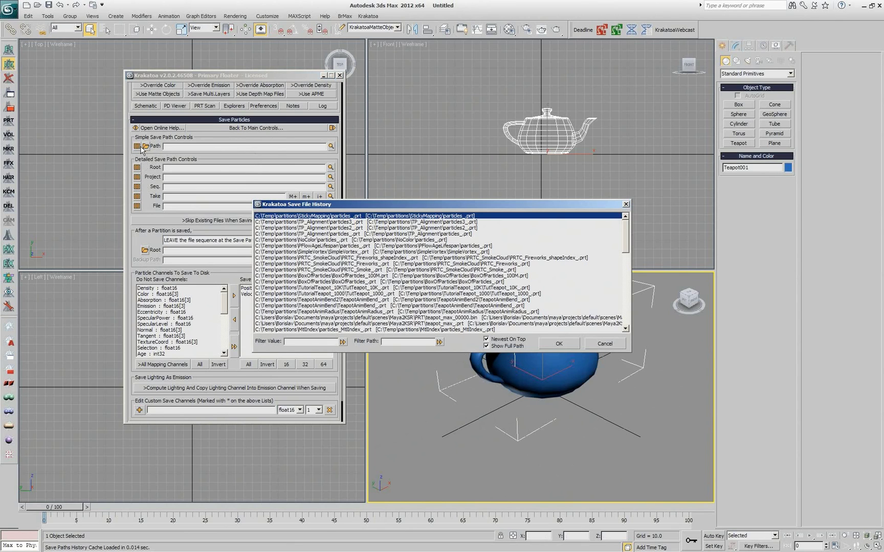
{"action": "left_click", "coordinate": [321, 240]}
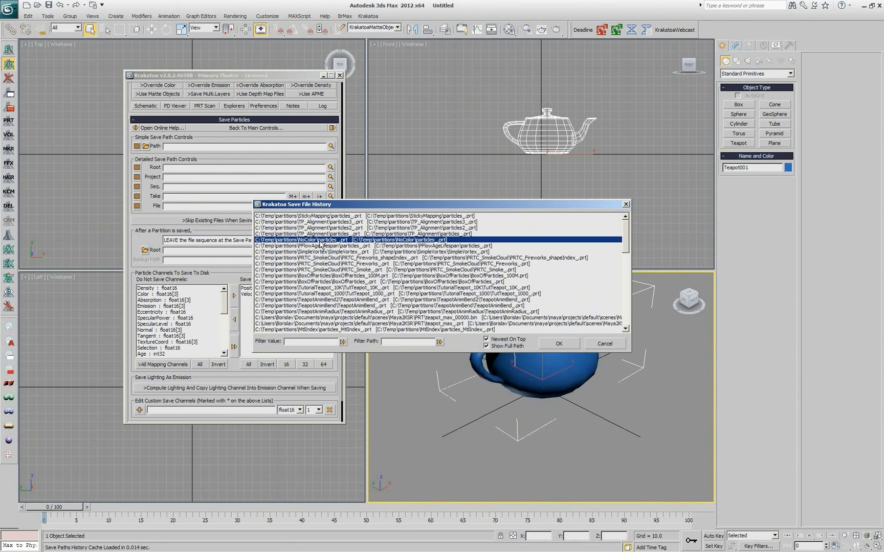
{"action": "double_click", "coordinate": [323, 240]}
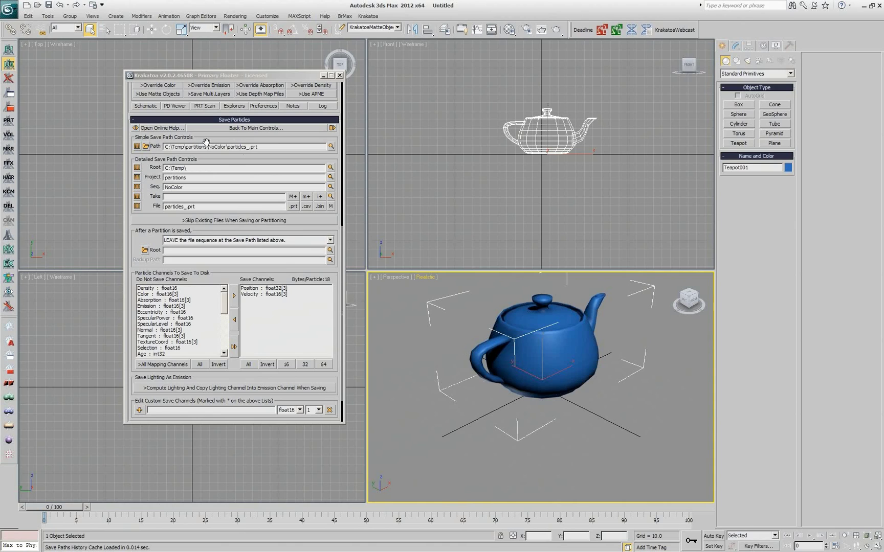
Set the Take version to v001 from its history, with Show Full Path unticked
{"action": "left_click", "coordinate": [177, 196]}
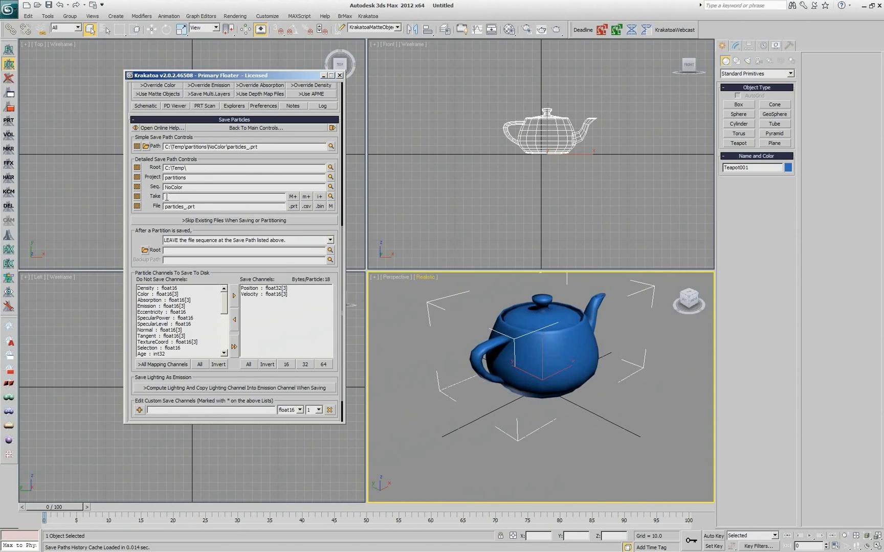
{"action": "left_click", "coordinate": [136, 196]}
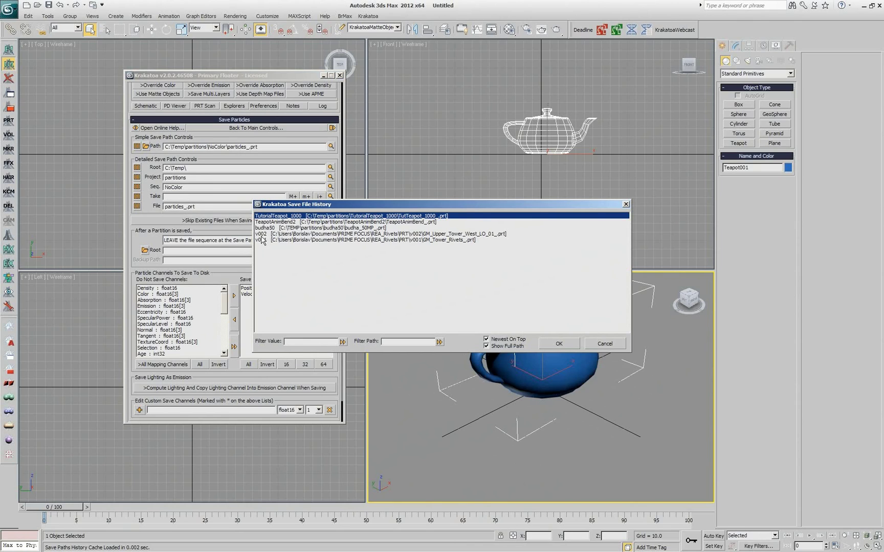
{"action": "left_click", "coordinate": [495, 347]}
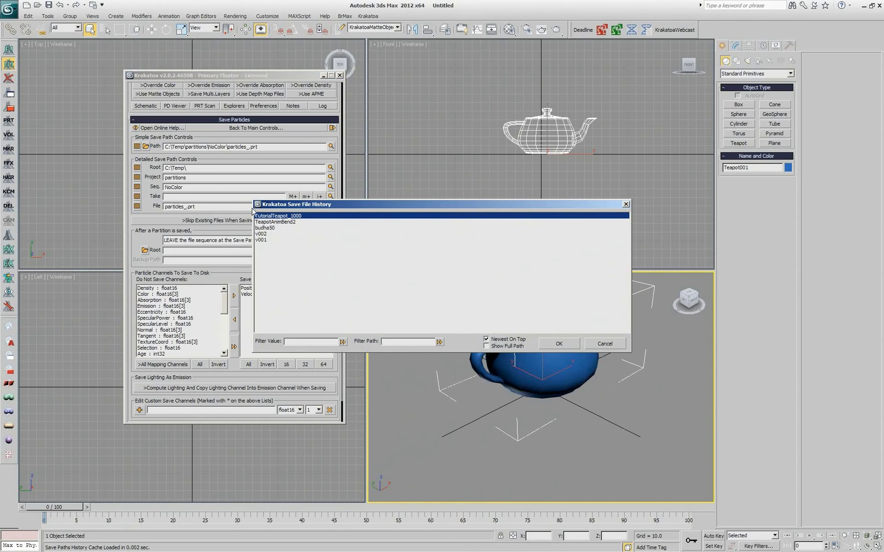
{"action": "left_click", "coordinate": [259, 241]}
{"action": "left_click", "coordinate": [264, 234]}
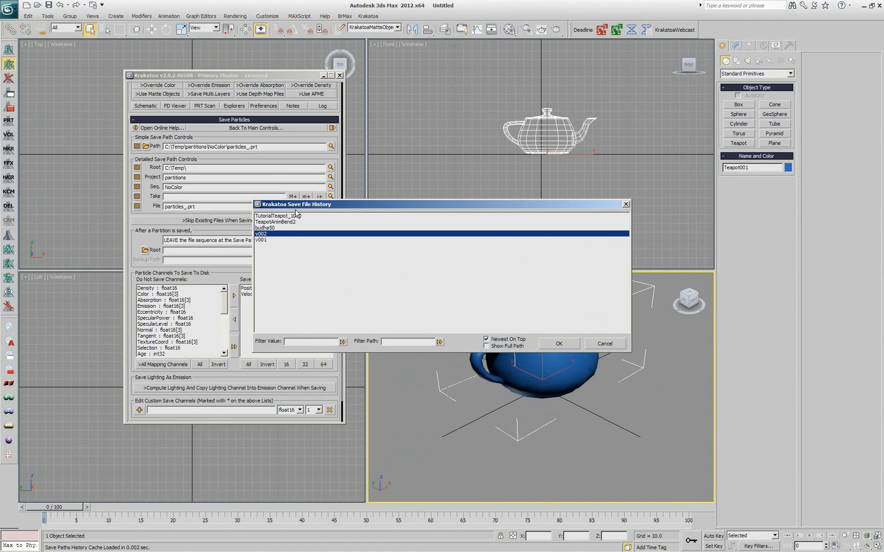
{"action": "double_click", "coordinate": [261, 239]}
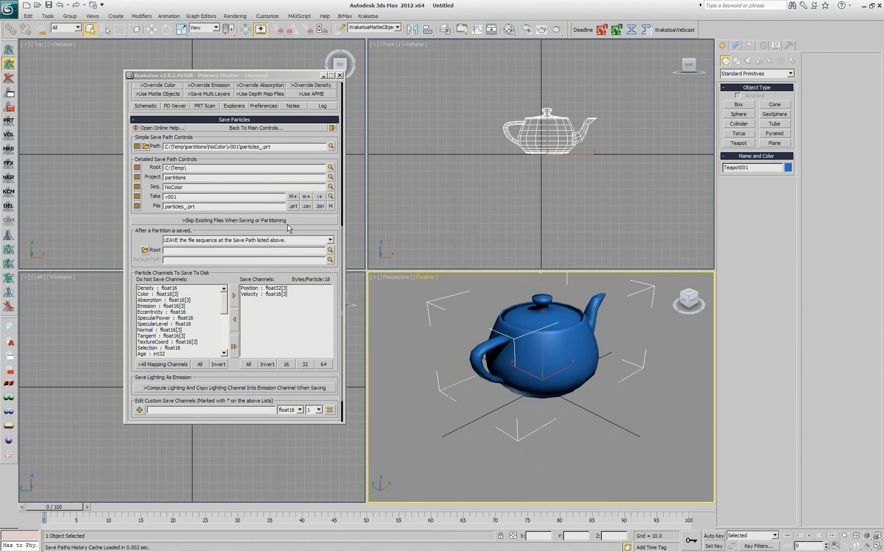
Raise the Take version past v002 and v010 to v100, creating only the v100 folder
{"action": "left_click", "coordinate": [319, 197]}
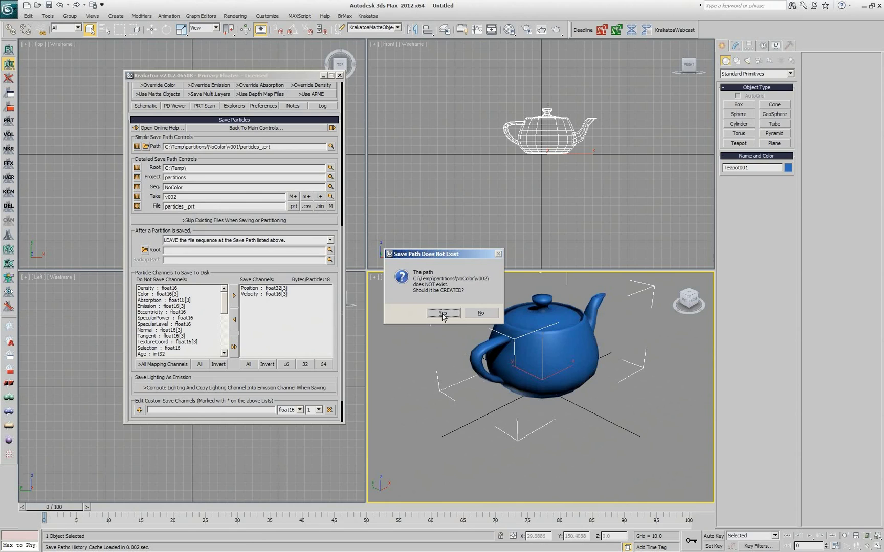
{"action": "left_click", "coordinate": [481, 314]}
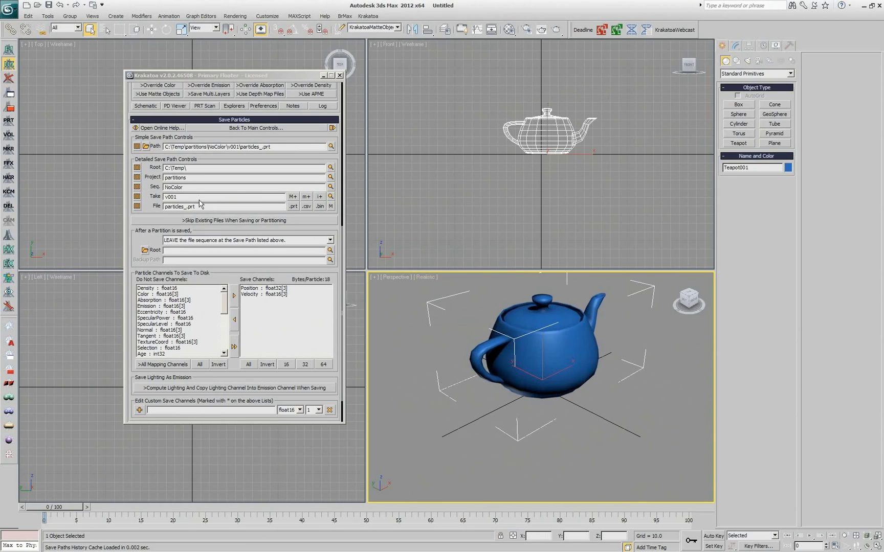
{"action": "left_click", "coordinate": [306, 196]}
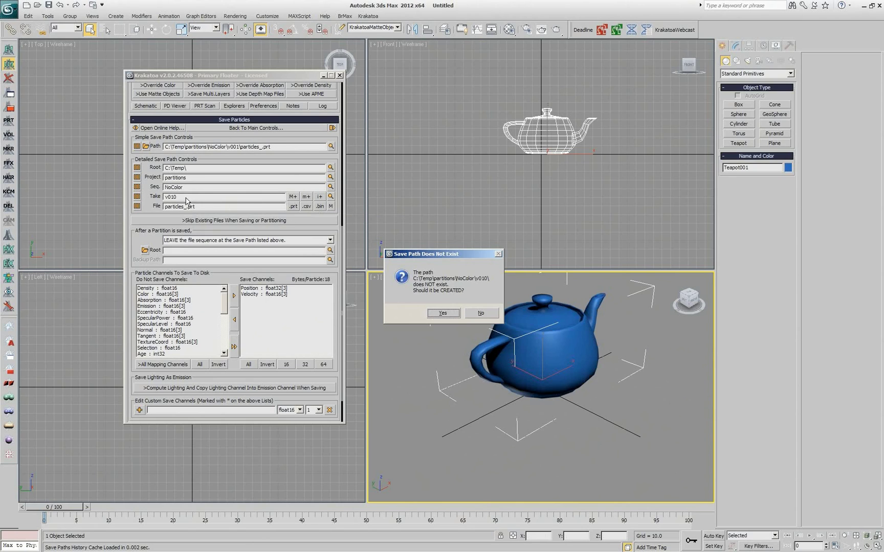
{"action": "left_click", "coordinate": [486, 314]}
{"action": "left_click", "coordinate": [295, 197]}
{"action": "left_click", "coordinate": [452, 314]}
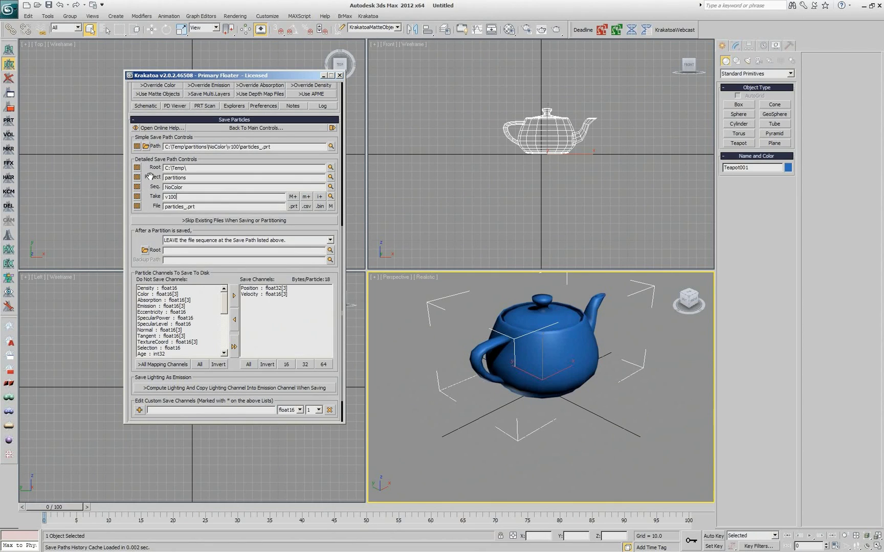
{"action": "left_click_drag", "start_coordinate": [148, 190], "coordinate": [148, 244]}
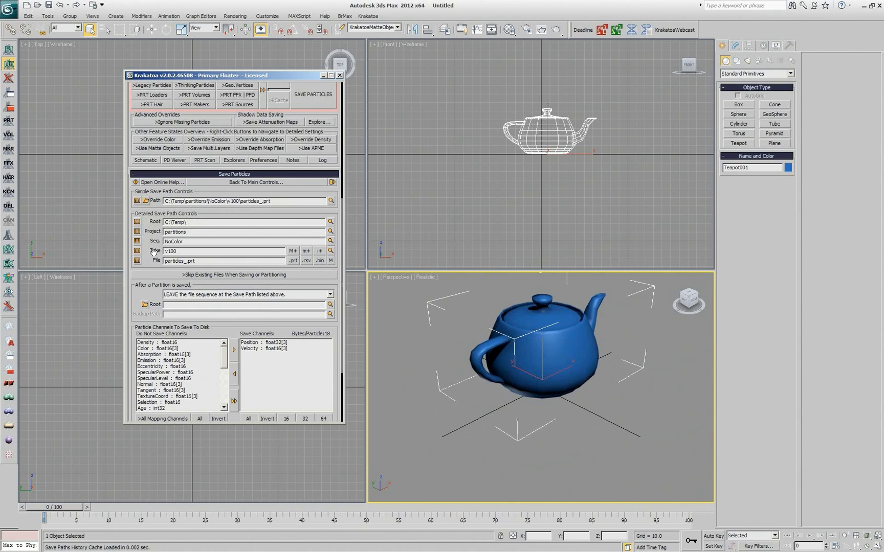
{"action": "scroll", "coordinate": [153, 241], "scroll_direction": "up", "scroll_amount": 3}
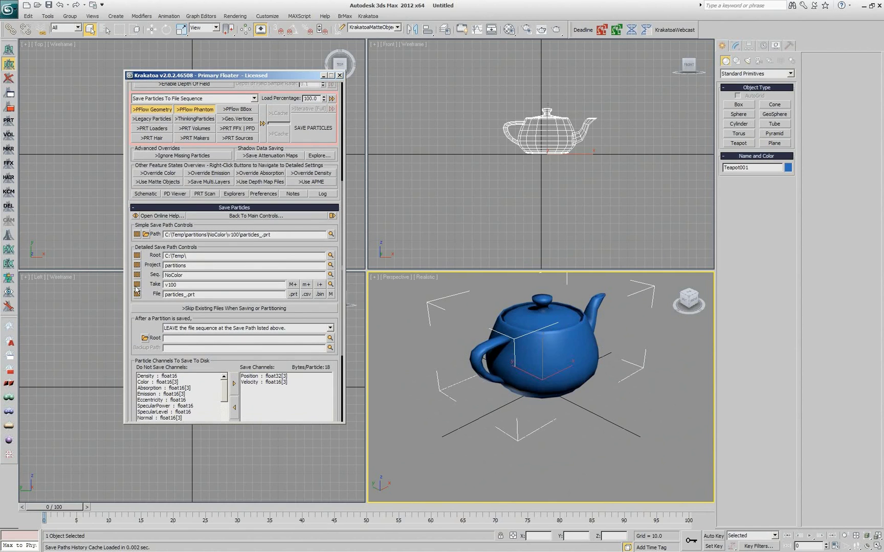